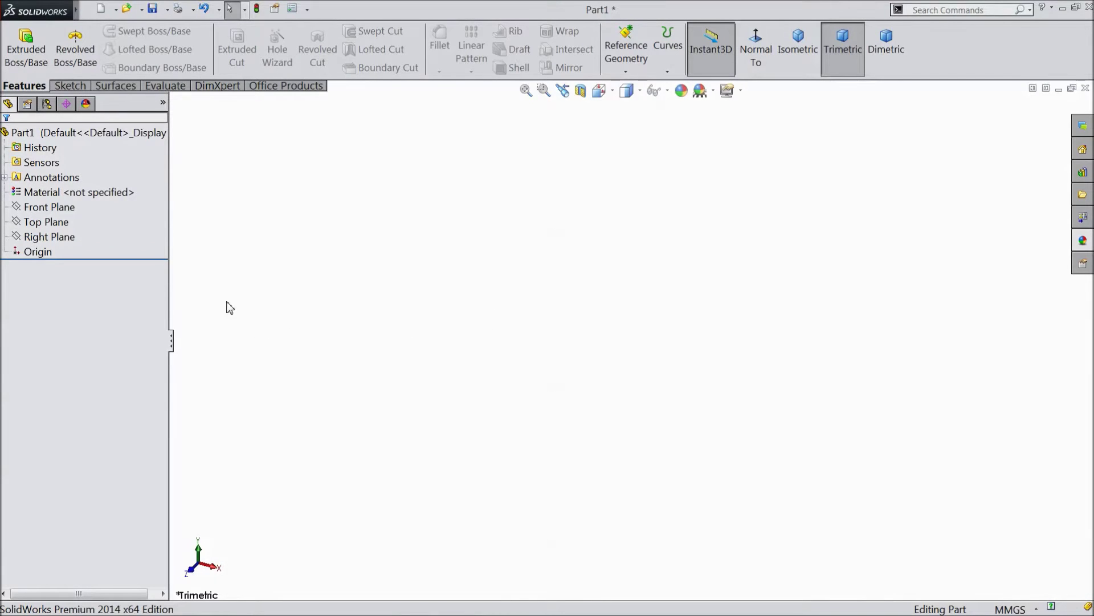
# Step: Sketch a center rectangle on the Top Plane, centred on the origin, about 257 mm wide and 111 mm high
pyautogui.click(45, 222)
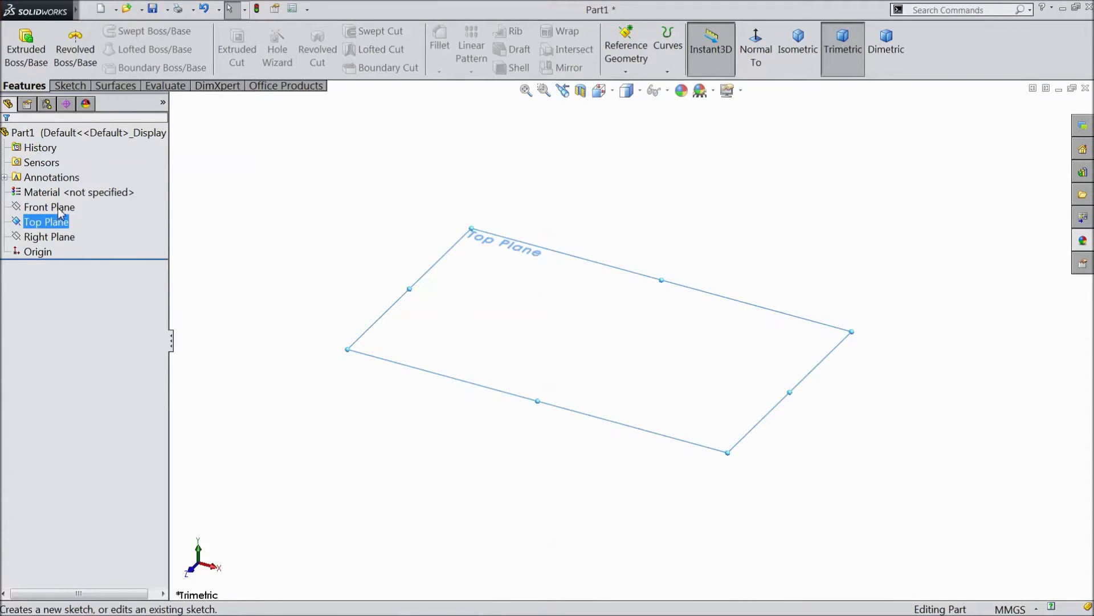
pyautogui.click(60, 207)
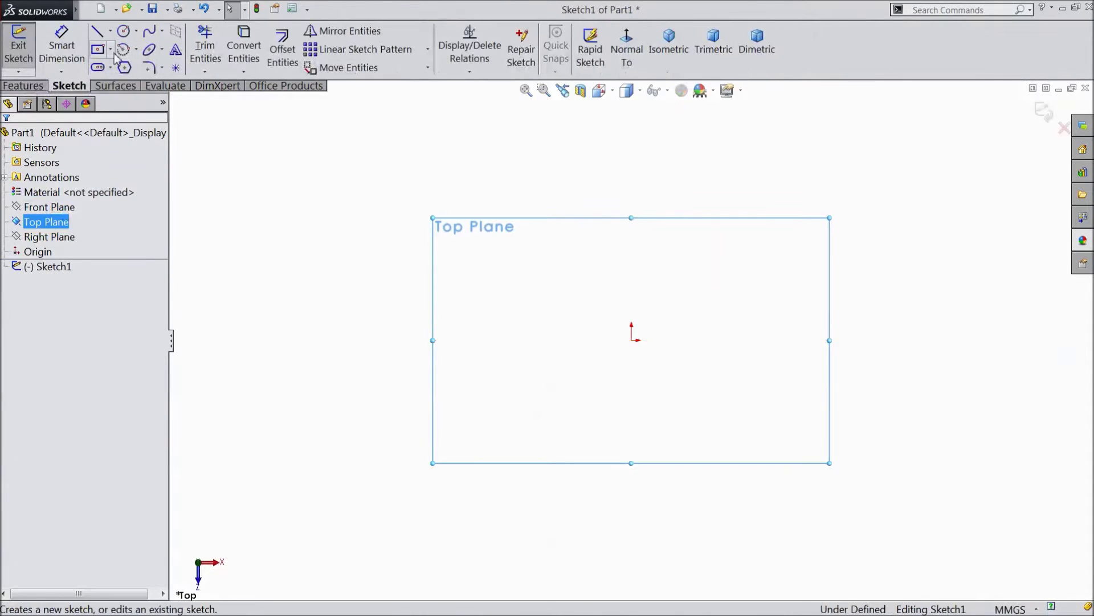
pyautogui.click(111, 49)
pyautogui.click(137, 84)
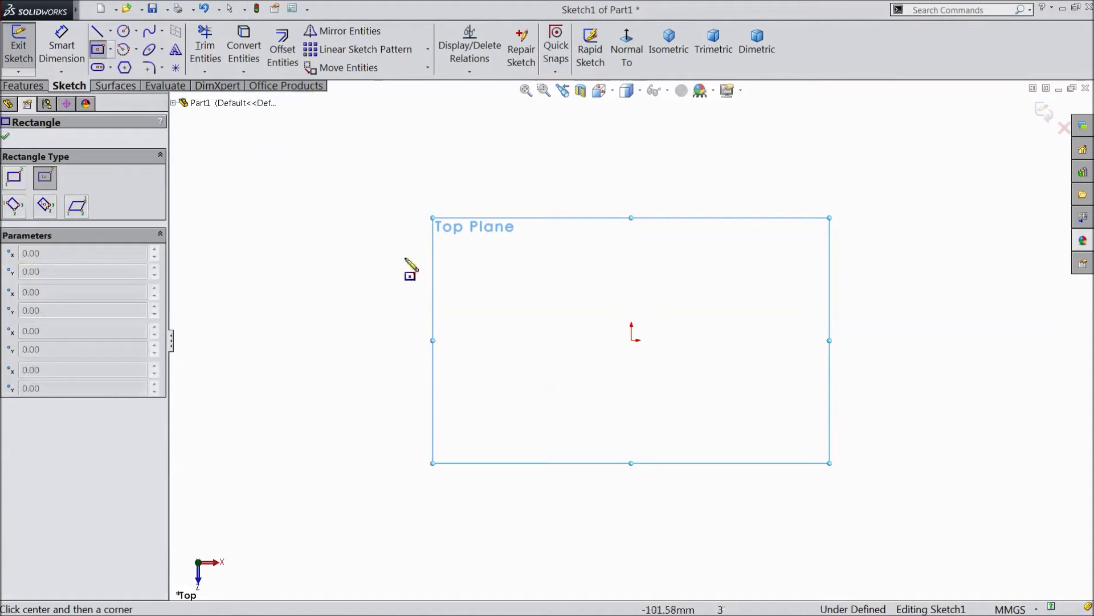
pyautogui.click(631, 341)
pyautogui.click(345, 216)
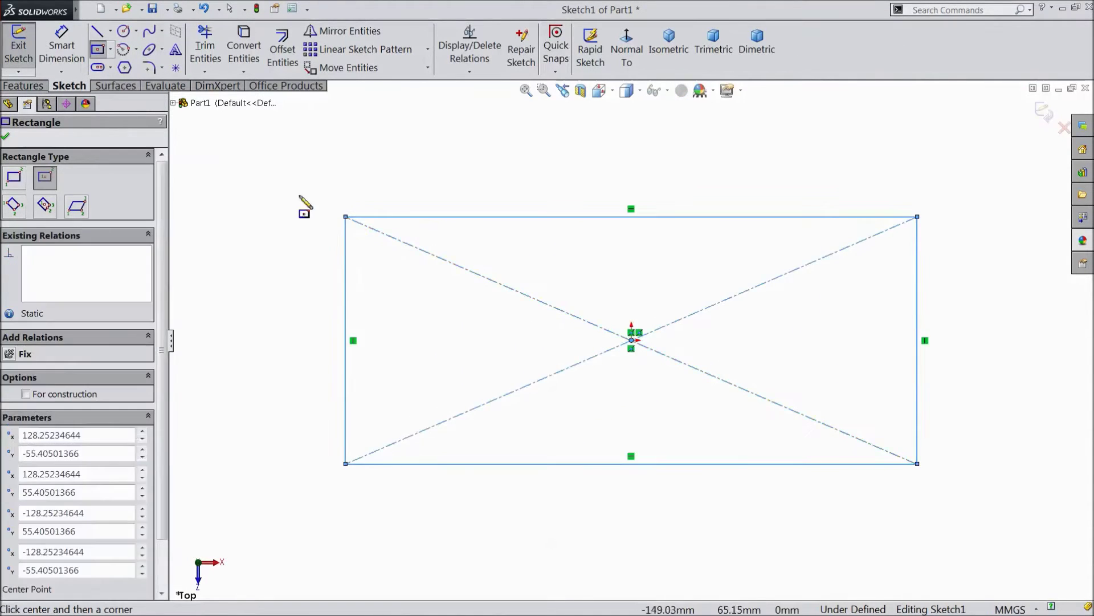
# Step: Dimension the rectangle to 95 mm wide and 55 mm high
pyautogui.click(61, 49)
pyautogui.click(516, 217)
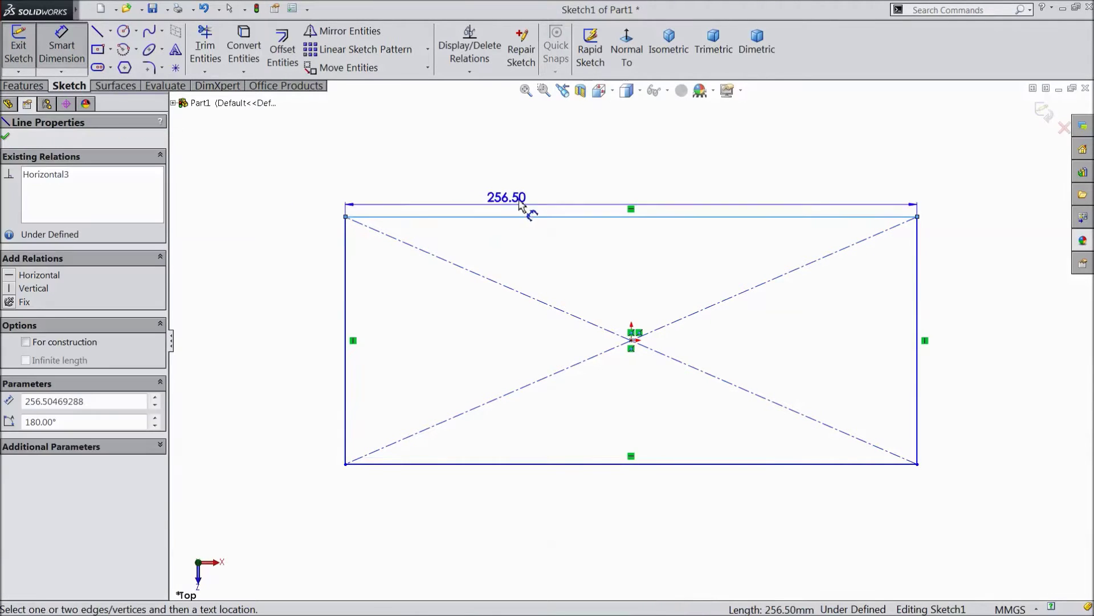
pyautogui.click(576, 171)
pyautogui.write('95')
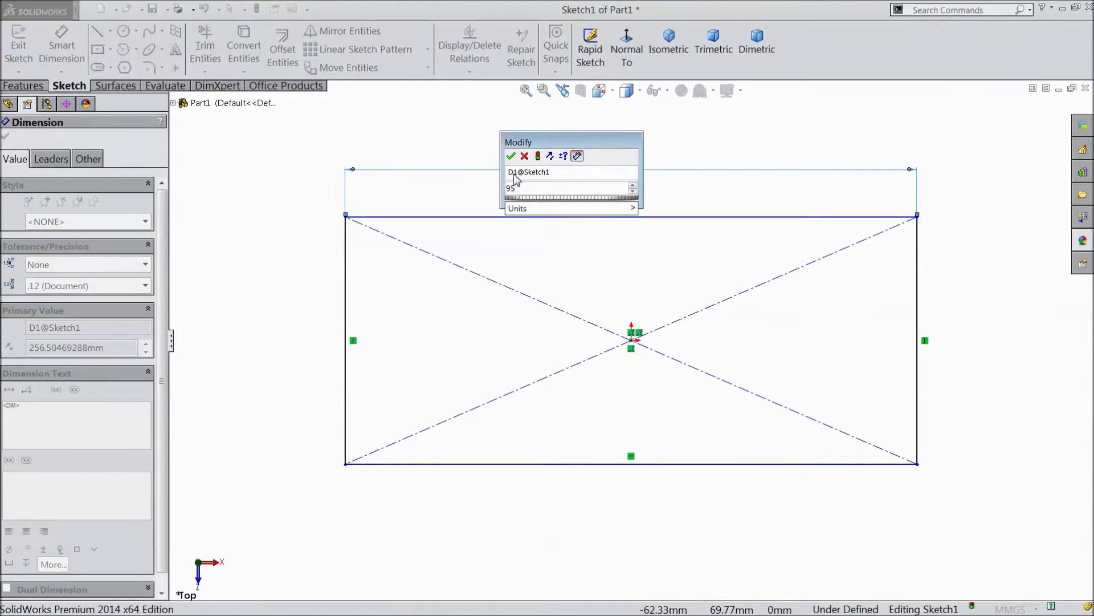
pyautogui.press('Return')
pyautogui.click(345, 288)
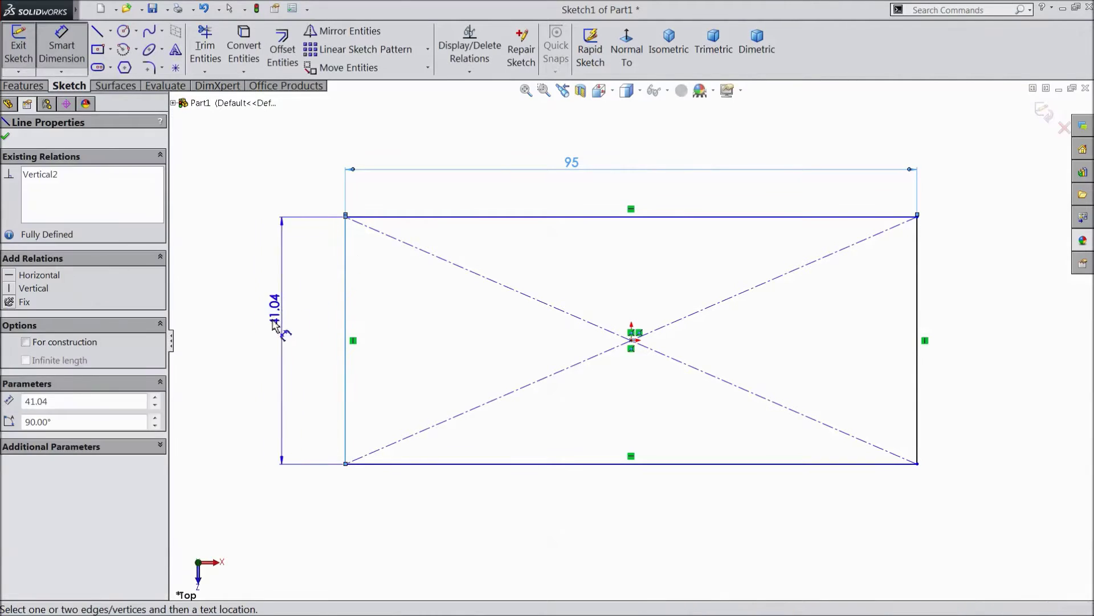
pyautogui.click(269, 326)
pyautogui.write('55')
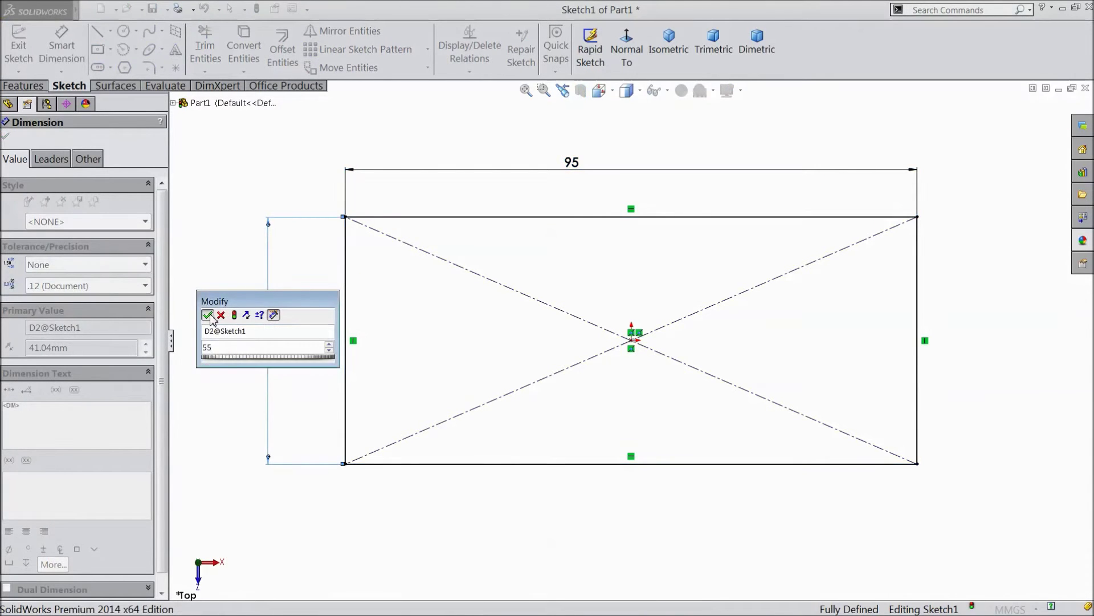
pyautogui.click(208, 316)
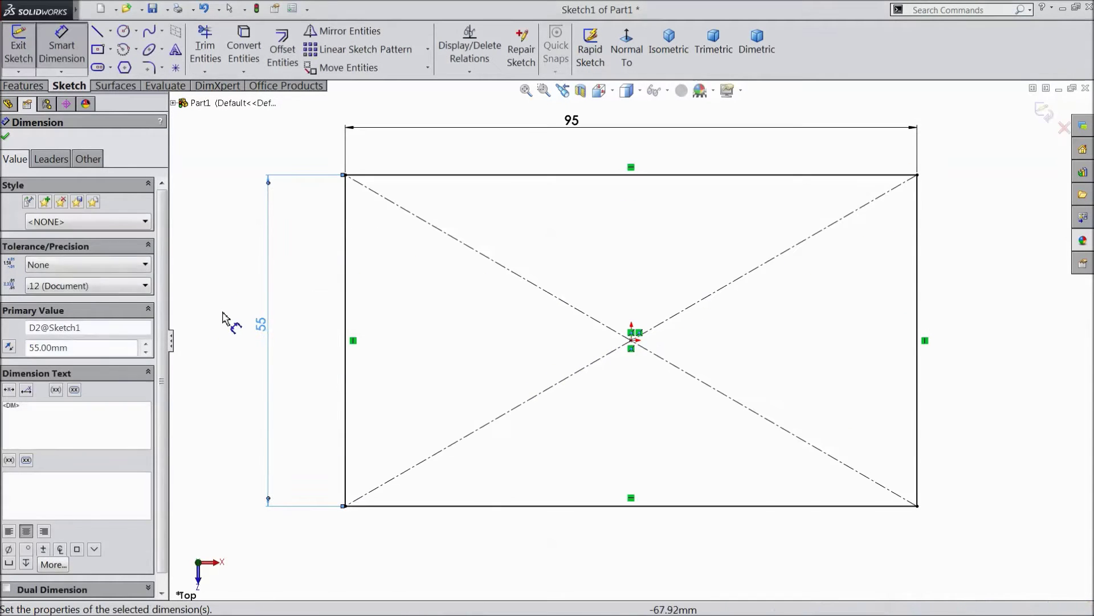
# Step: Round all four corners of the rectangle with 5 mm sketch fillets
pyautogui.click(148, 68)
pyautogui.write('5')
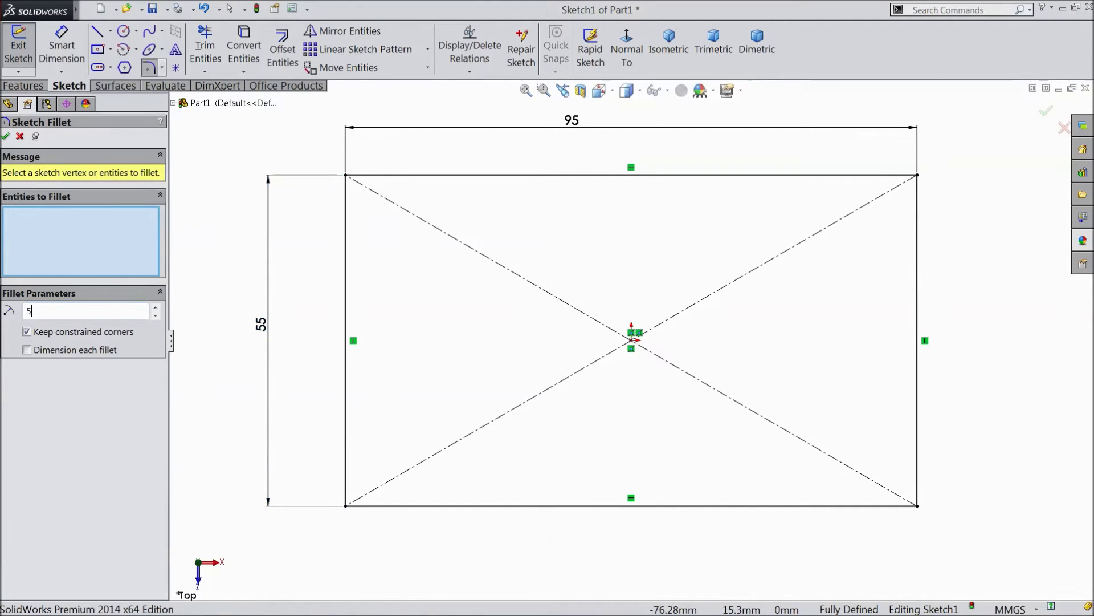
pyautogui.click(346, 176)
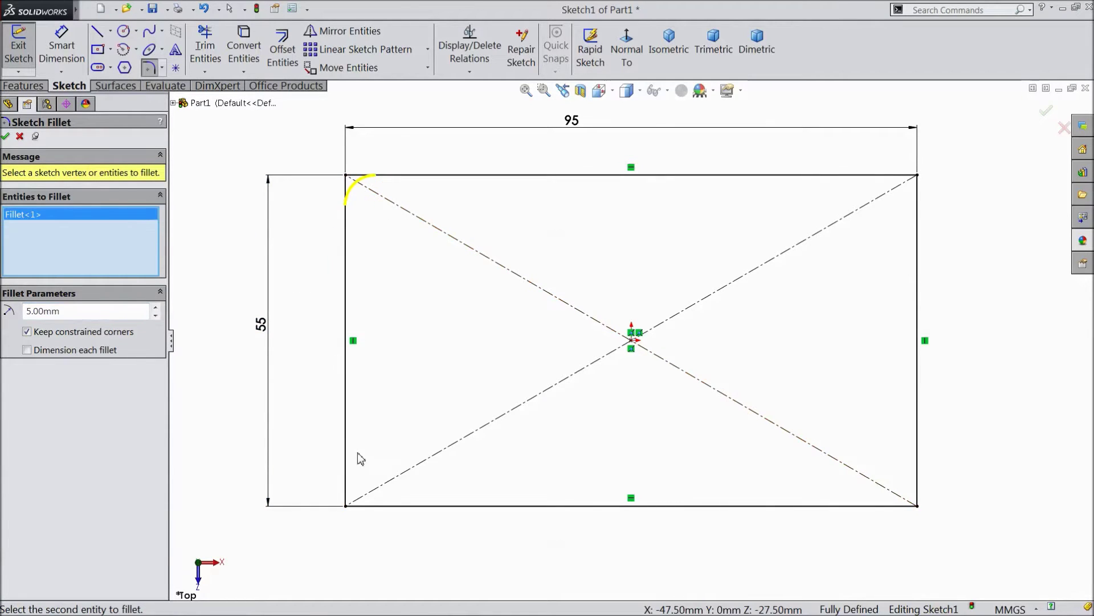
pyautogui.click(346, 506)
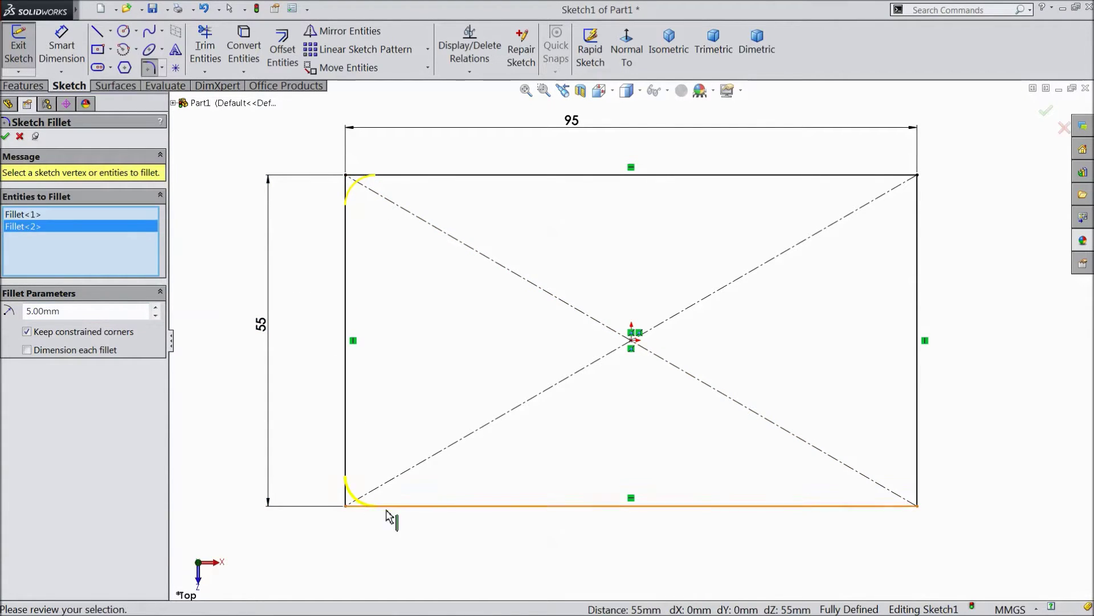
pyautogui.click(917, 506)
pyautogui.click(917, 176)
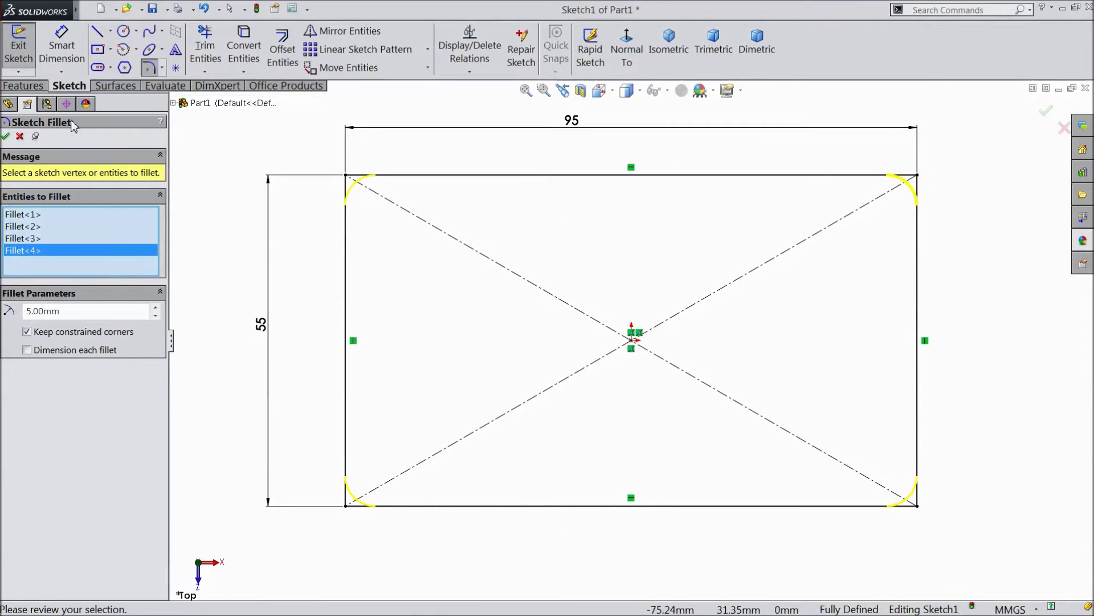
pyautogui.click(6, 137)
pyautogui.click(6, 136)
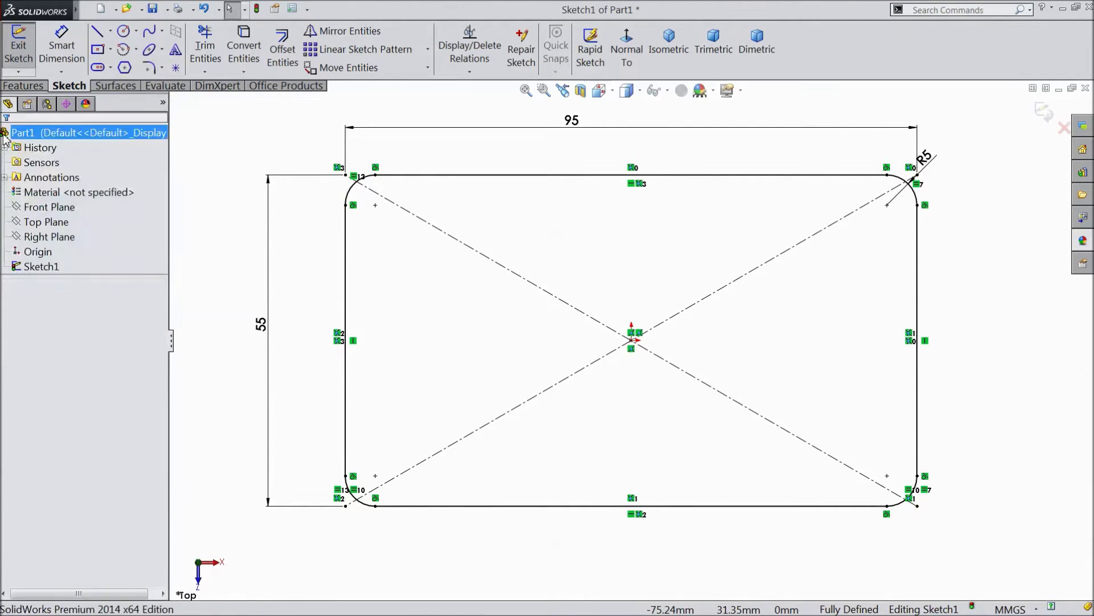
# Step: Extrude the rounded rectangle as a blind boss 5 mm thick
pyautogui.click(22, 87)
pyautogui.click(29, 62)
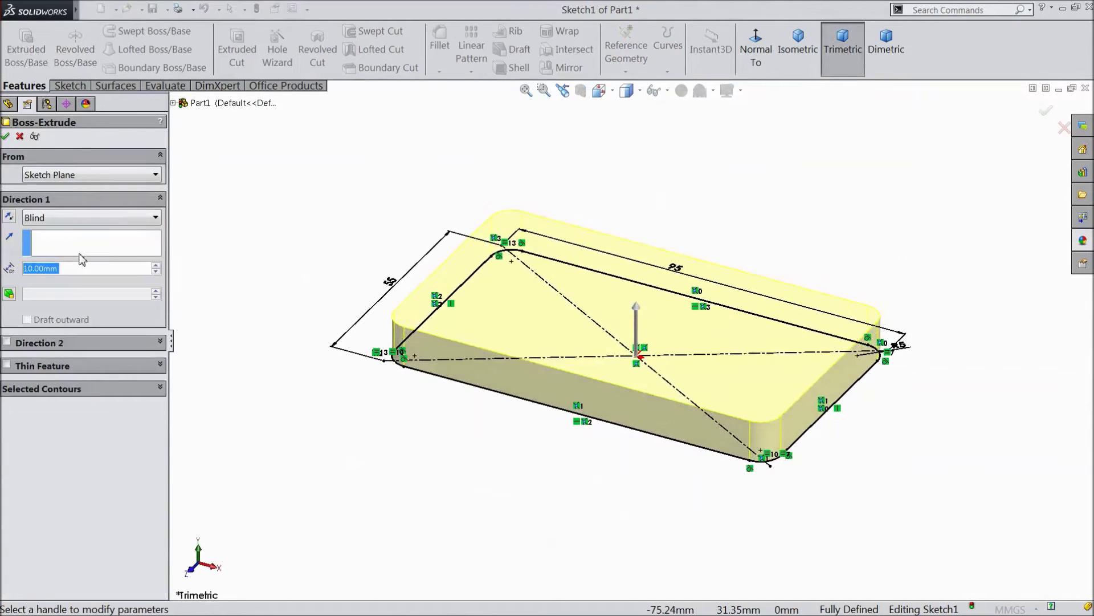
pyautogui.write('5')
pyautogui.press('Return')
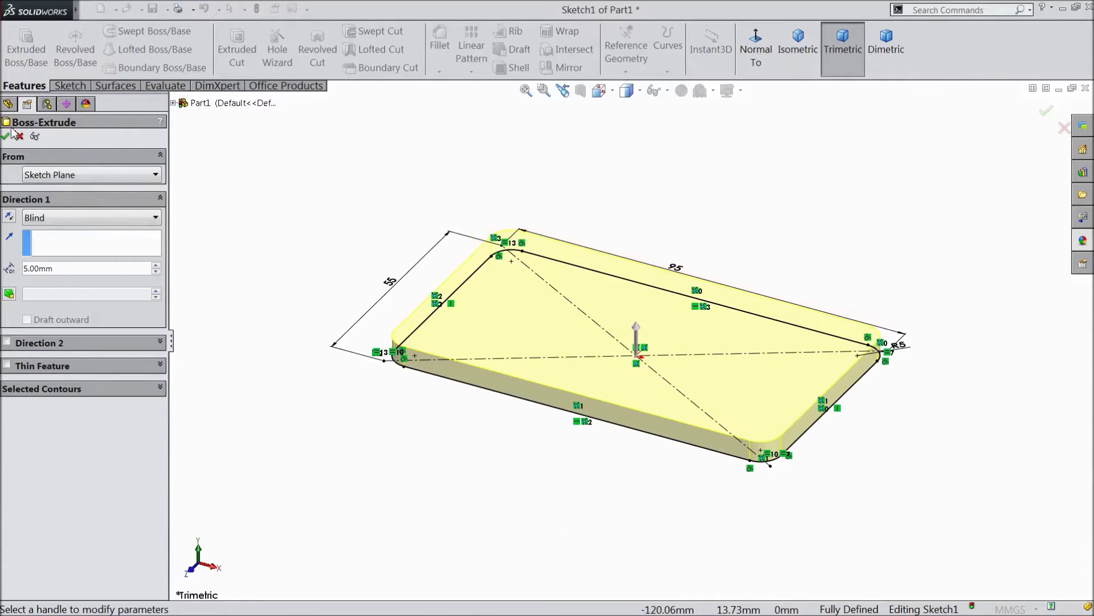
pyautogui.click(6, 137)
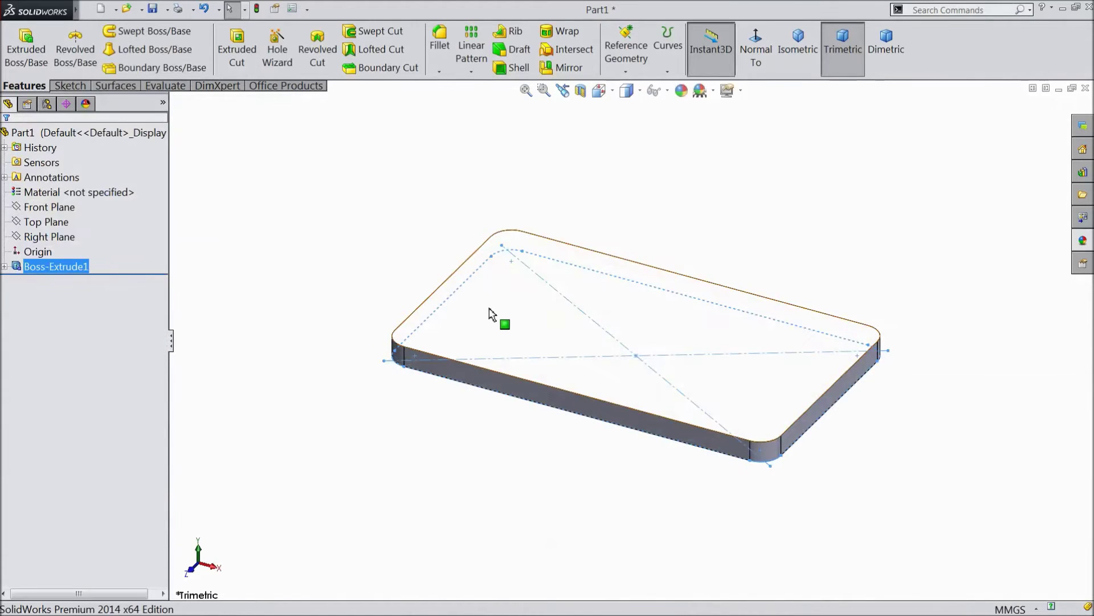
# Step: Start a sketch on the plate's top face and convert the face outline into sketch entities
pyautogui.click(504, 317)
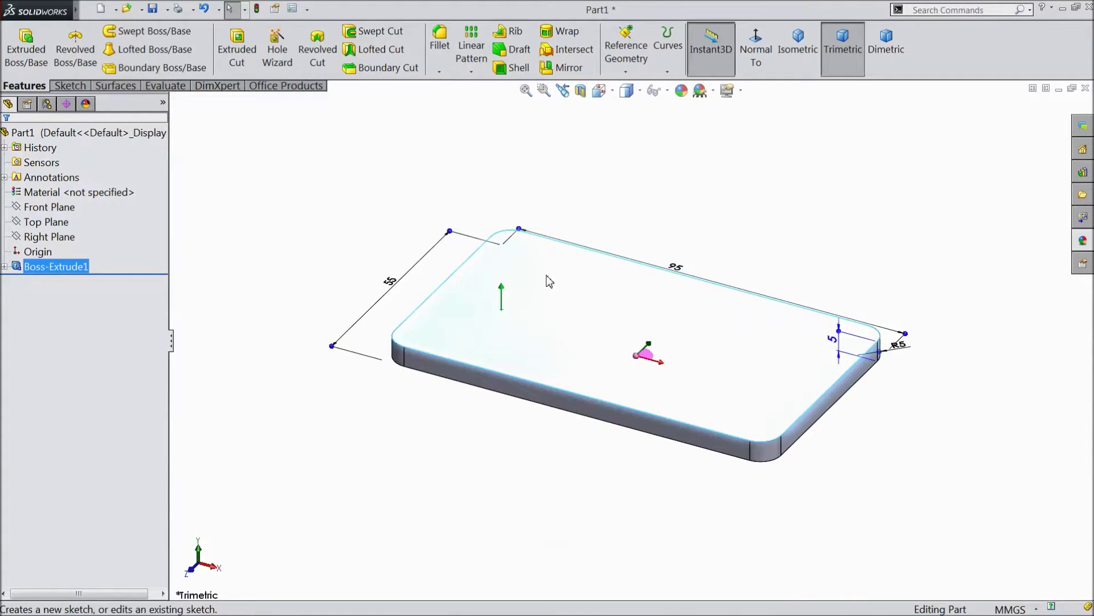
pyautogui.click(549, 281)
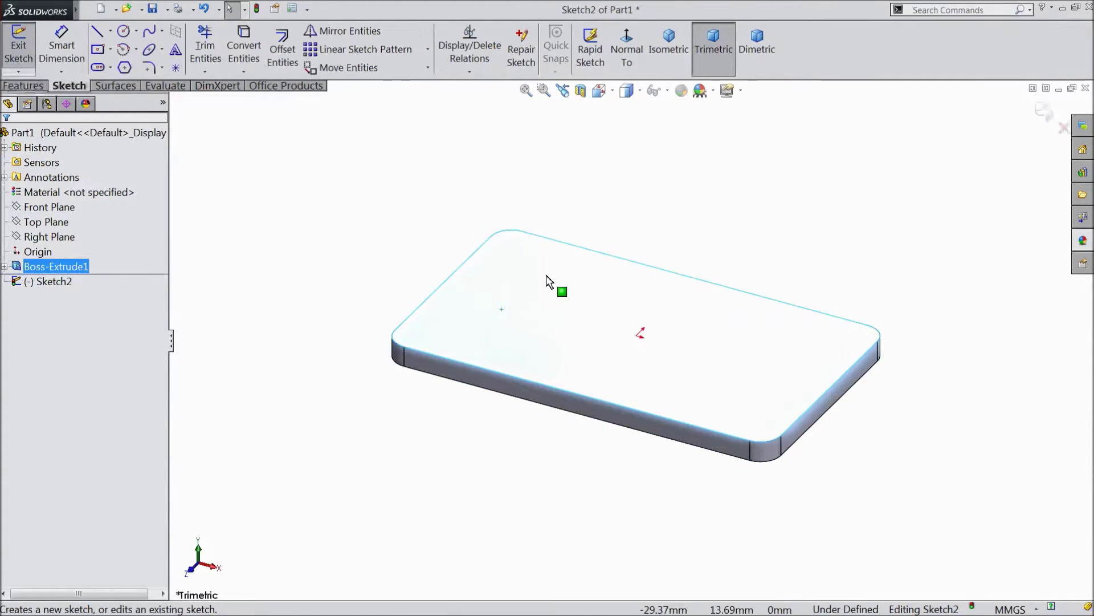
pyautogui.click(244, 58)
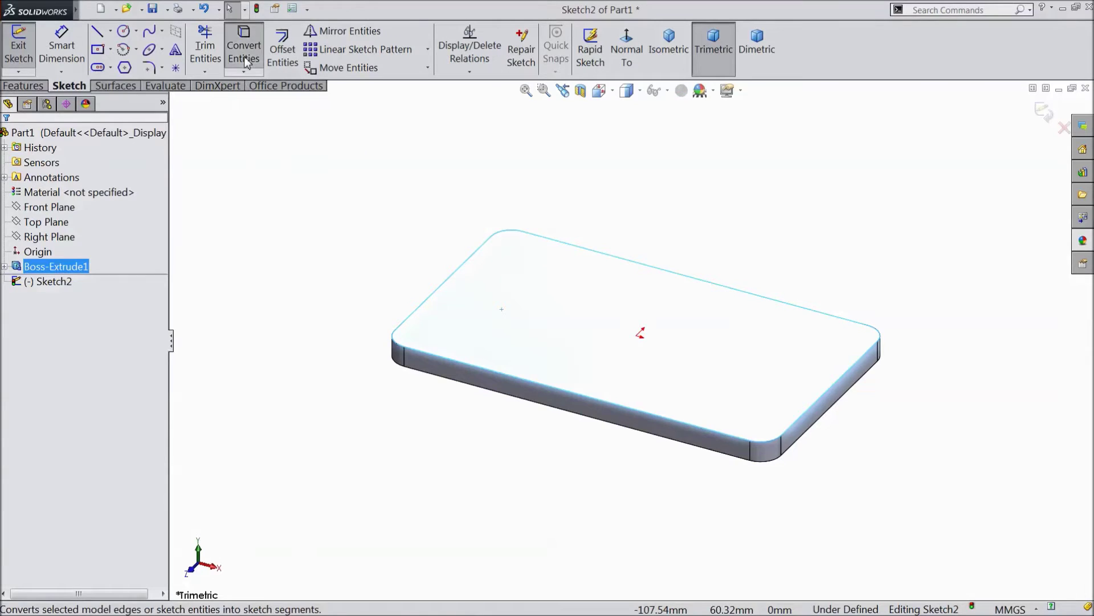
# Step: Extrude the converted outline 40 mm upward with a 10° inward draft, as a separate body without merging
pyautogui.click(22, 85)
pyautogui.click(26, 54)
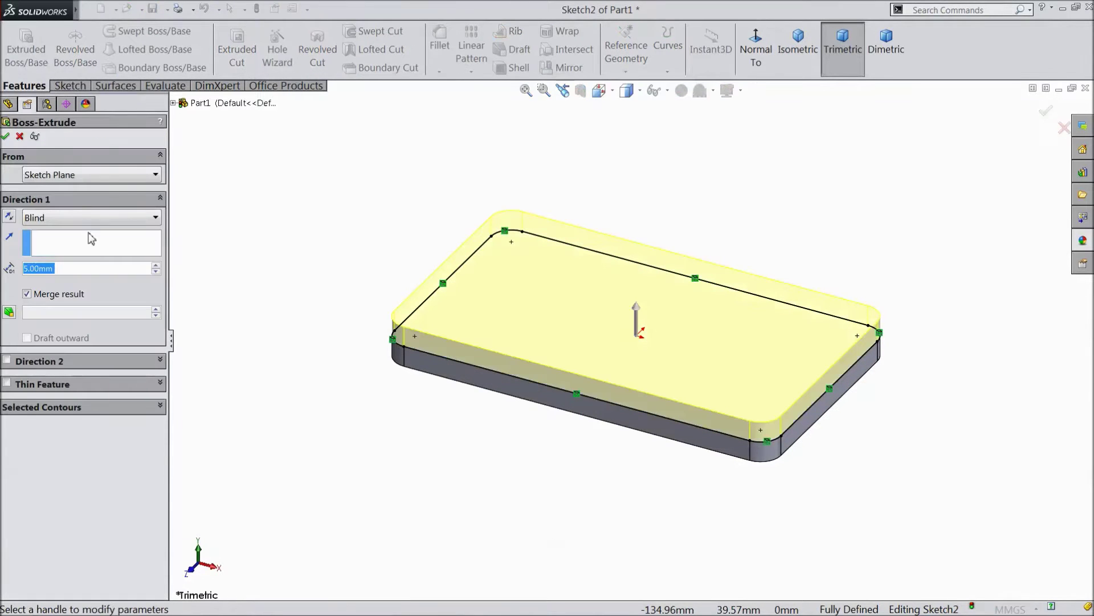
pyautogui.write('40')
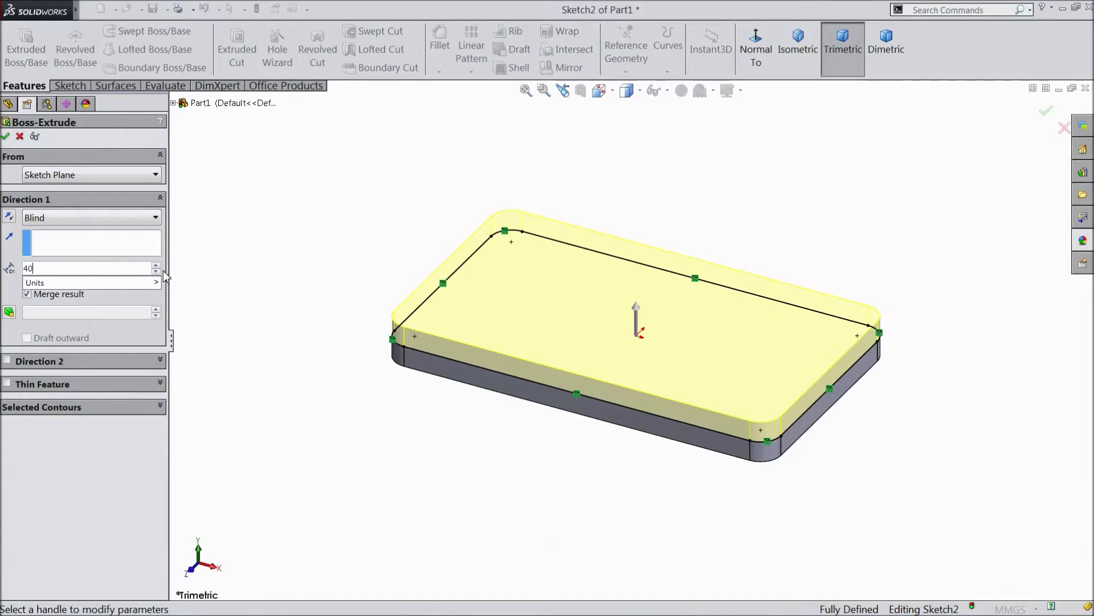
pyautogui.press('Return')
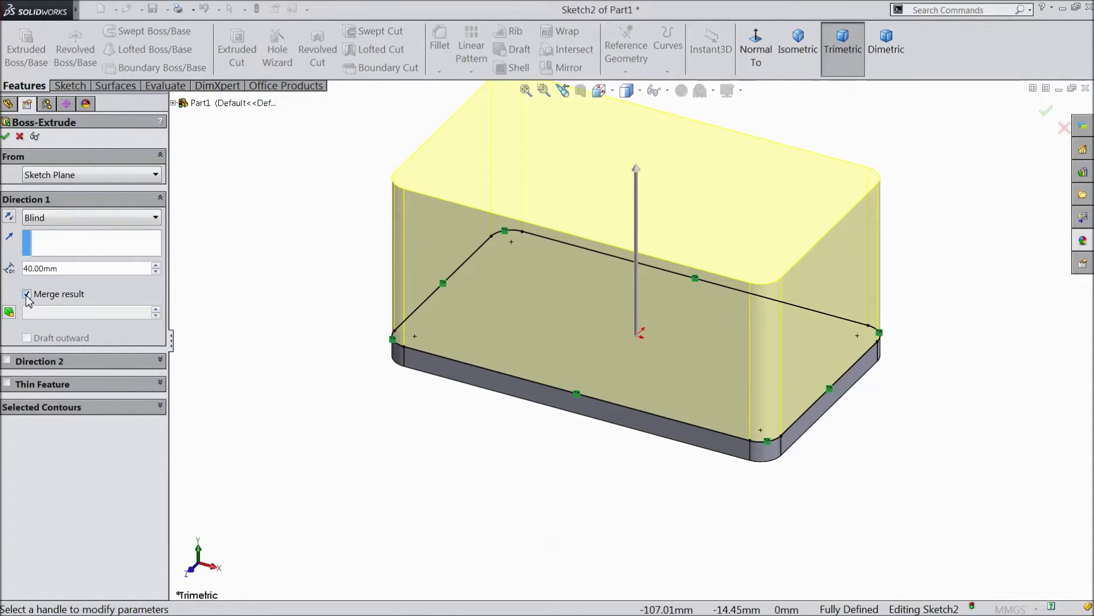
pyautogui.click(9, 311)
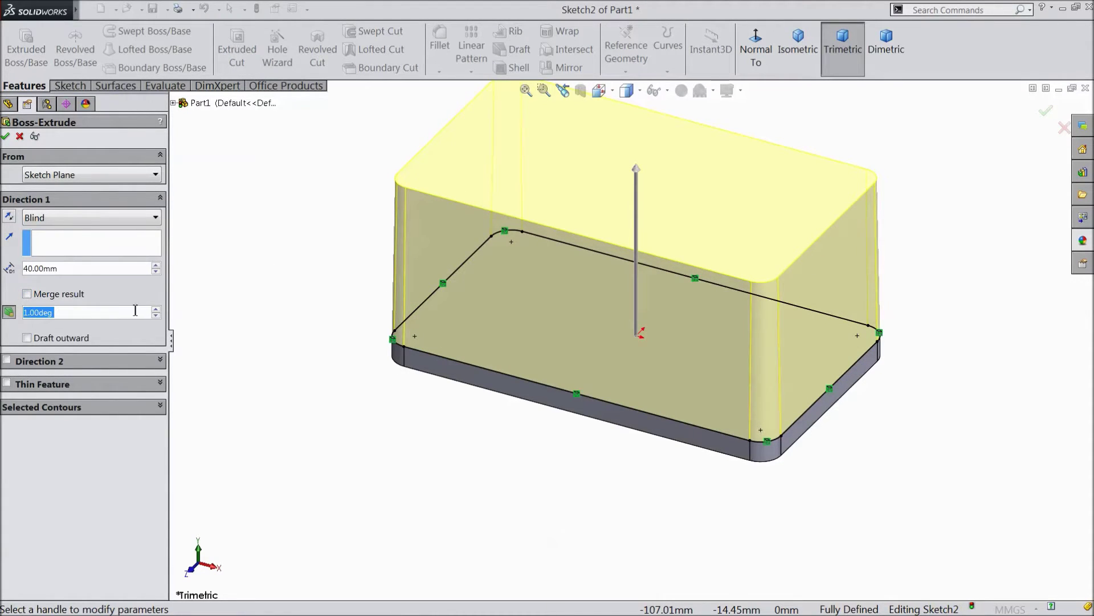
pyautogui.write('10')
pyautogui.press('Return')
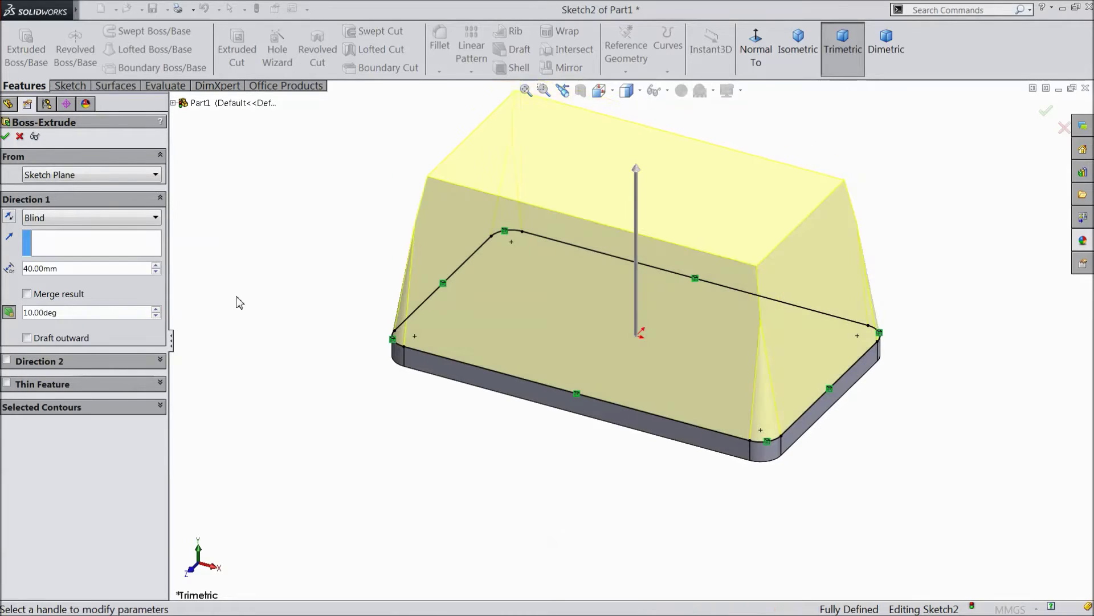
pyautogui.click(5, 136)
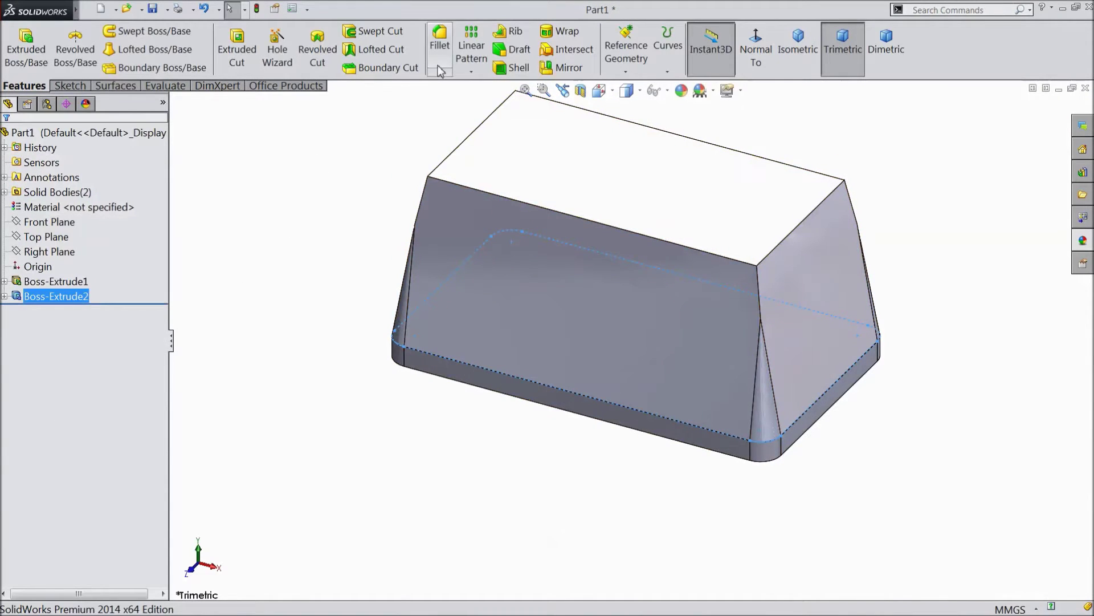
# Step: Fillet the four slanted corner edges of the tapered block with a constant 5 mm radius
pyautogui.click(444, 63)
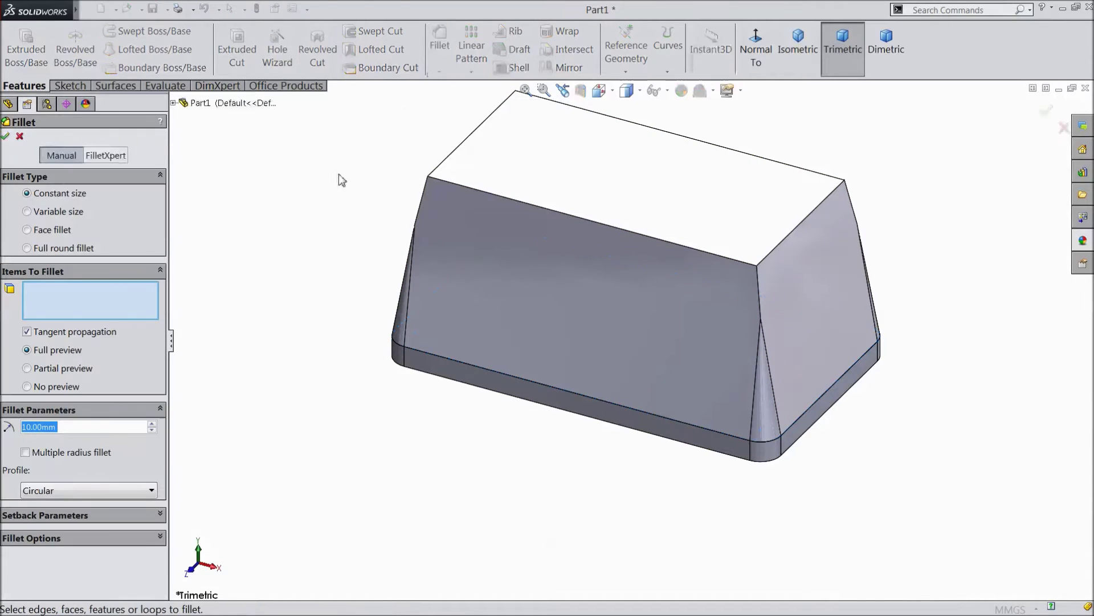
pyautogui.write('5')
pyautogui.click(422, 196)
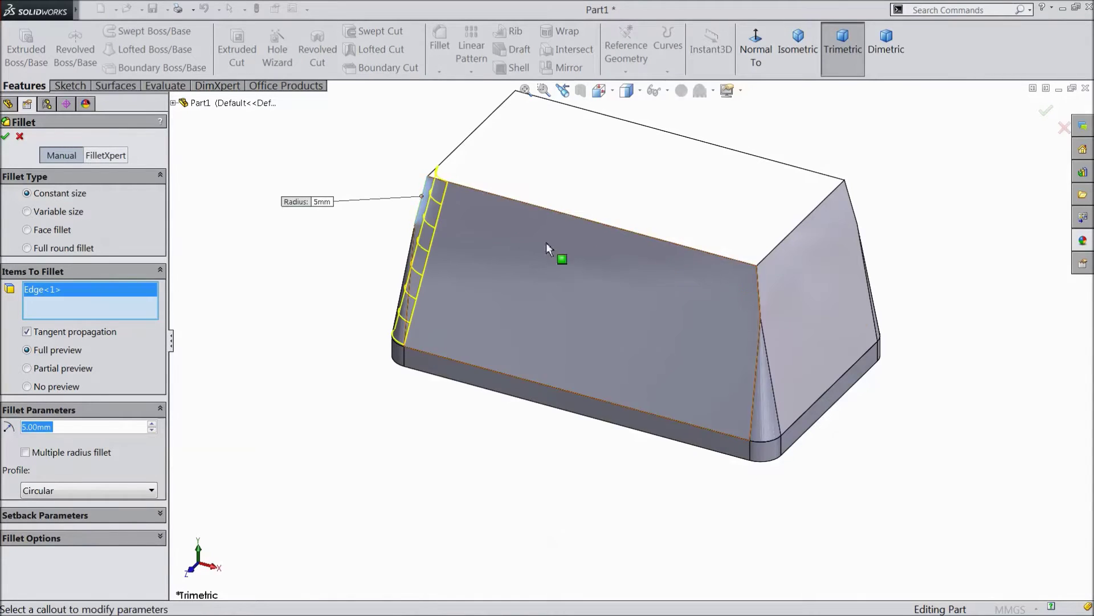
pyautogui.click(759, 289)
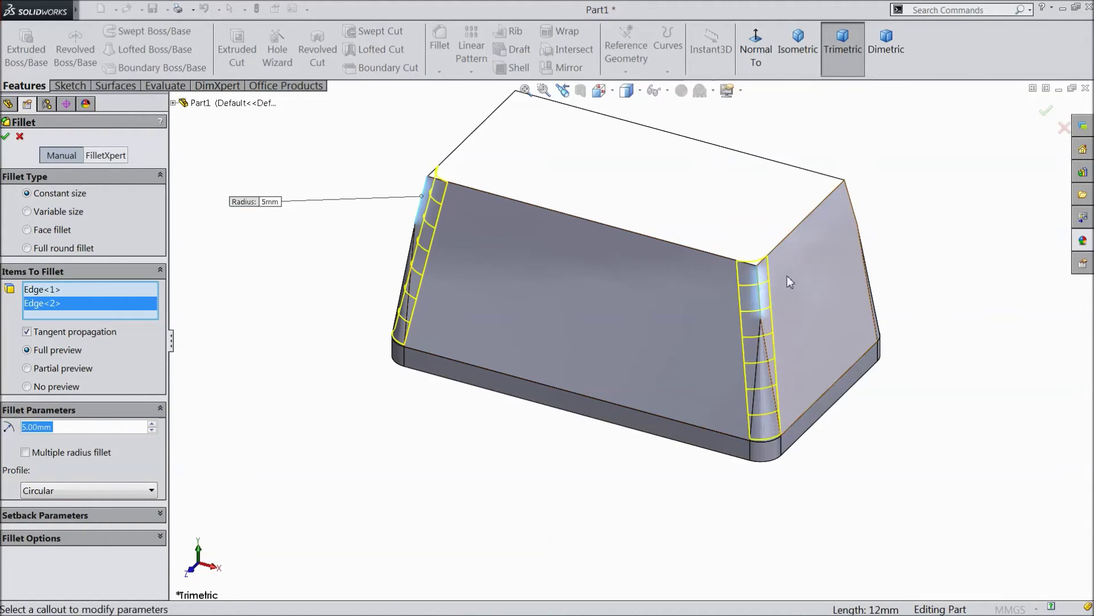
pyautogui.click(855, 210)
pyautogui.moveTo(923, 209); pyautogui.dragTo(782, 420, button='middle')
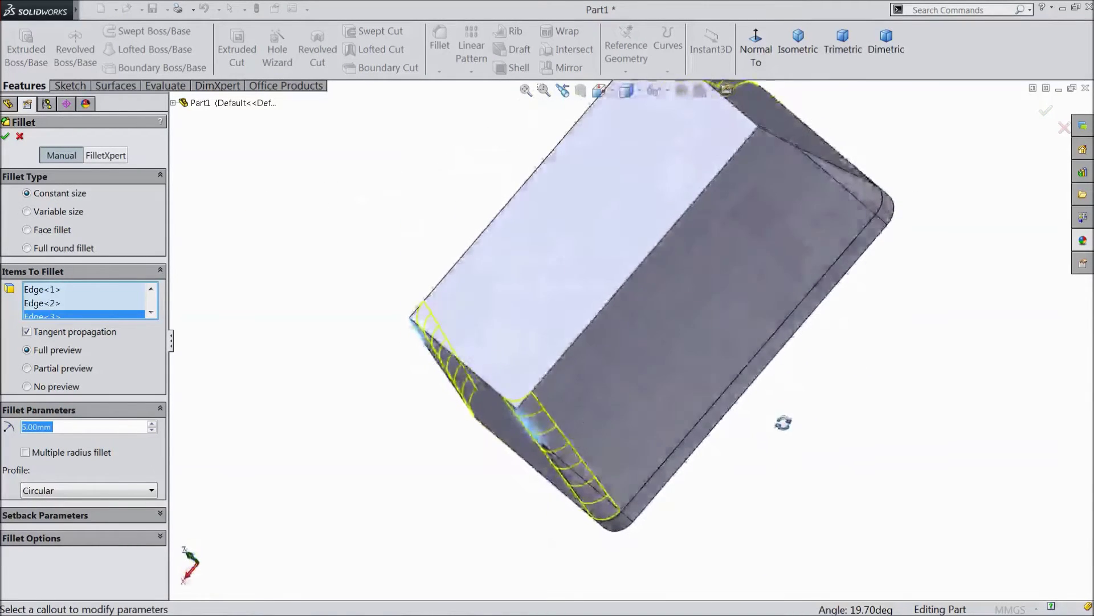
pyautogui.click(798, 151)
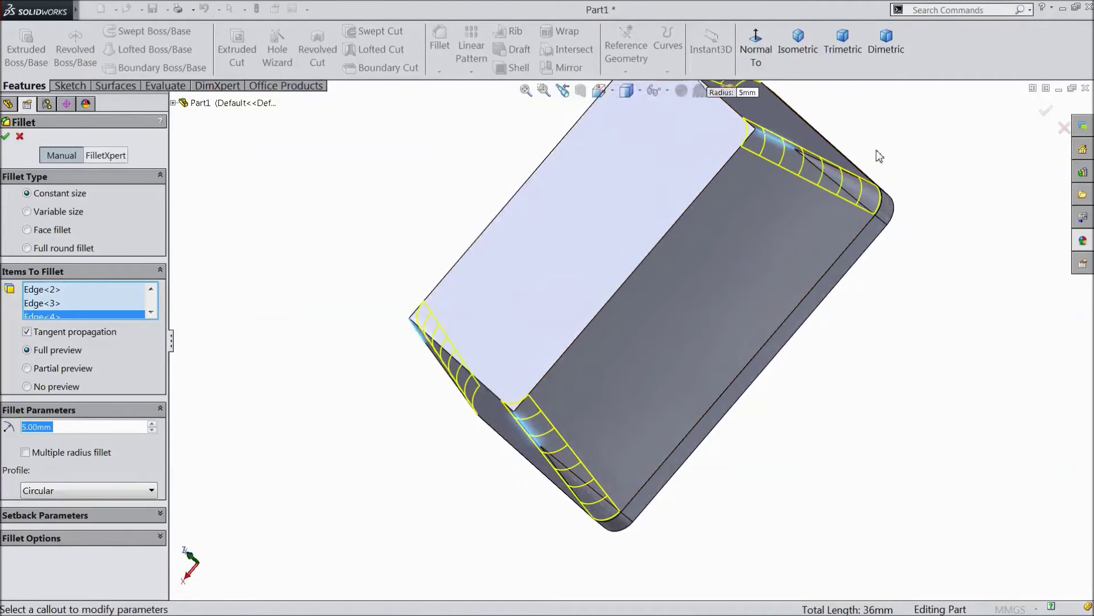
pyautogui.click(1046, 110)
# Step: Apply the translucent plastic appearance to the tapered block's extrude feature
pyautogui.moveTo(833, 361); pyautogui.dragTo(807, 195, button='middle')
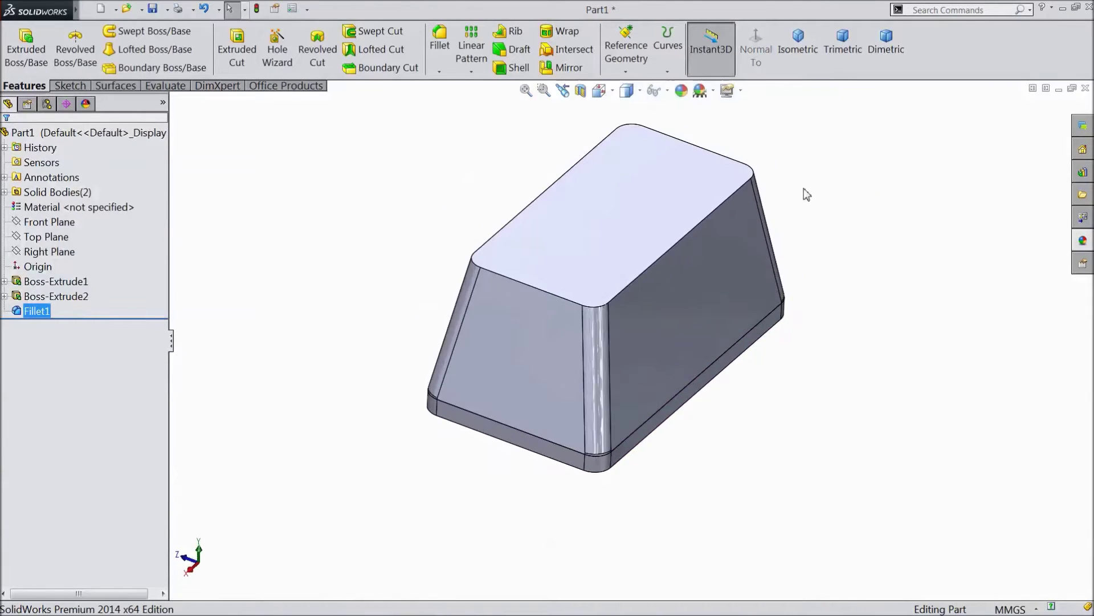
pyautogui.click(50, 297)
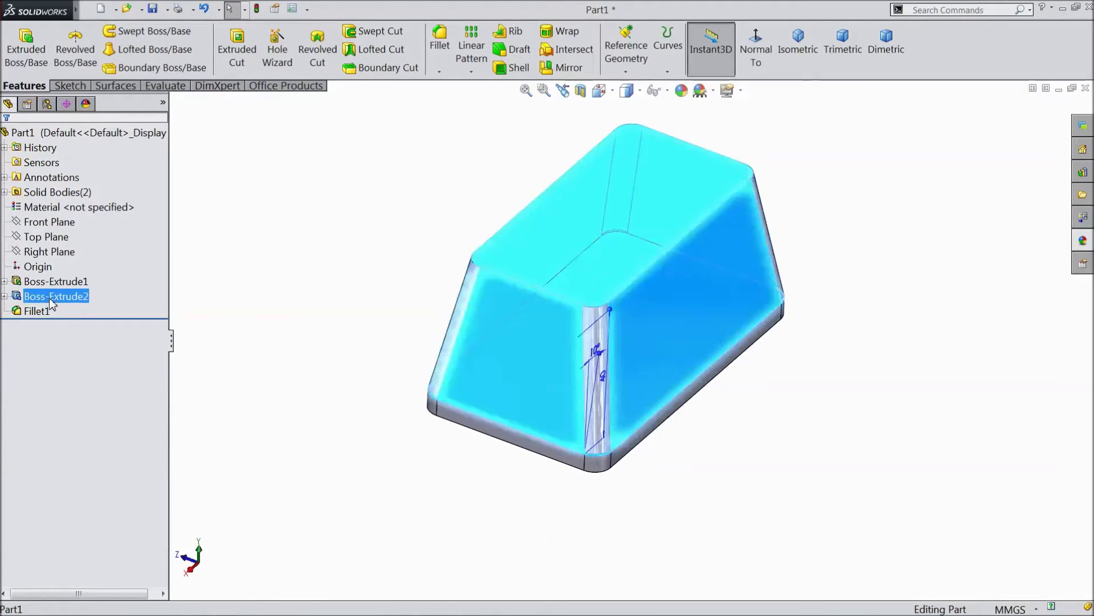
pyautogui.click(1079, 242)
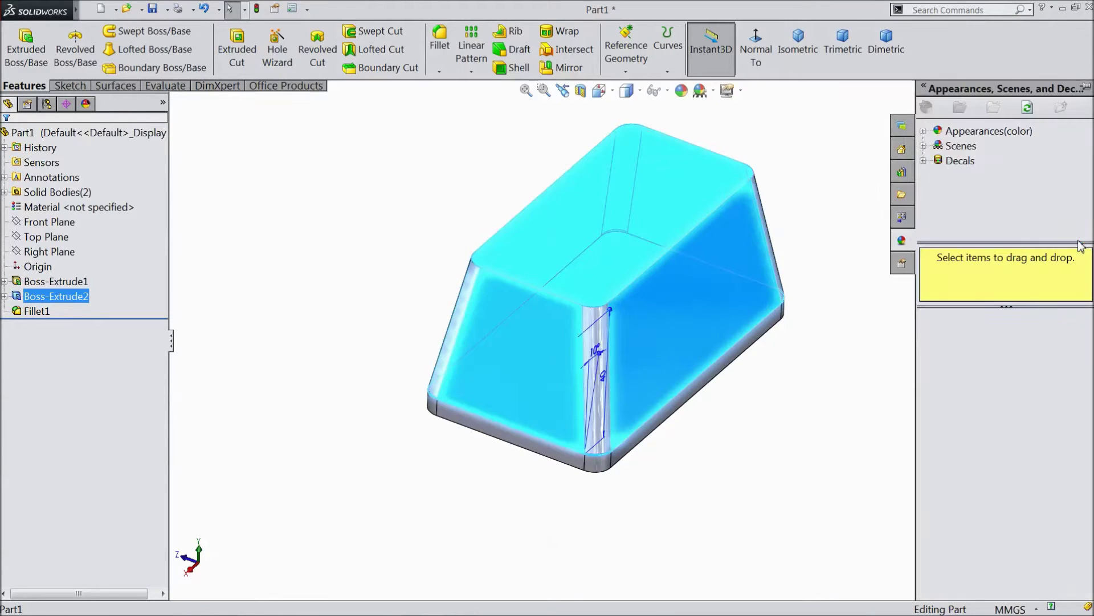
pyautogui.click(926, 132)
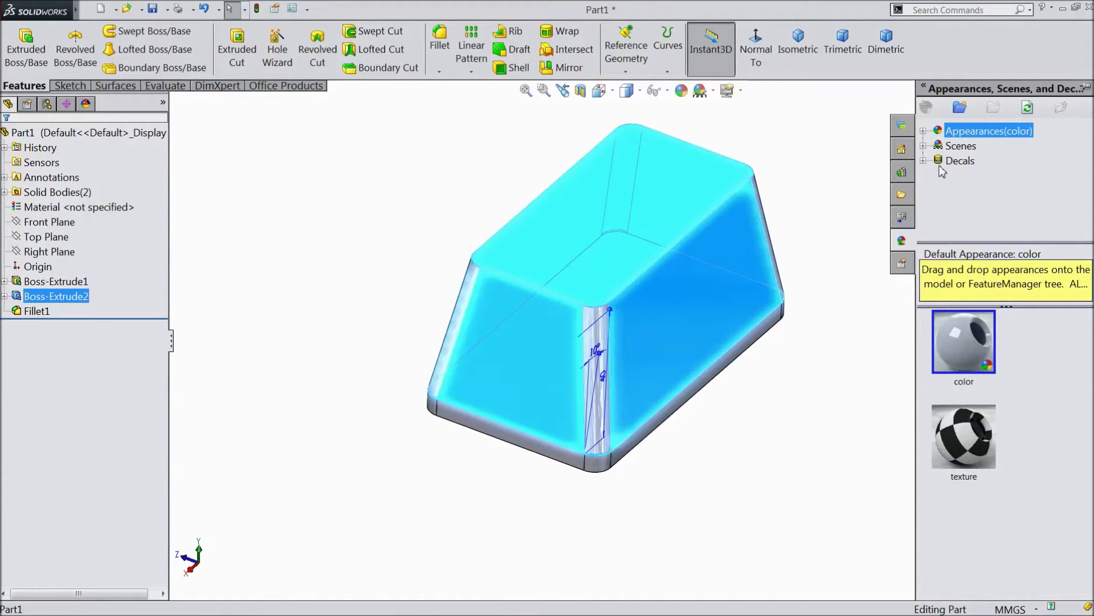
pyautogui.click(924, 131)
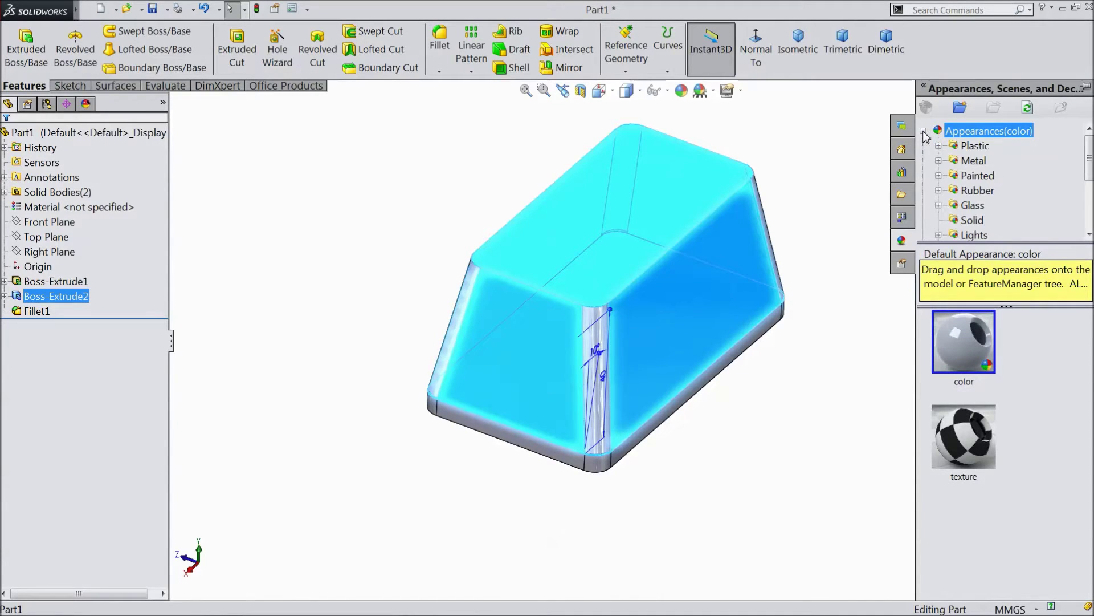
pyautogui.click(972, 146)
pyautogui.rightClick(967, 429)
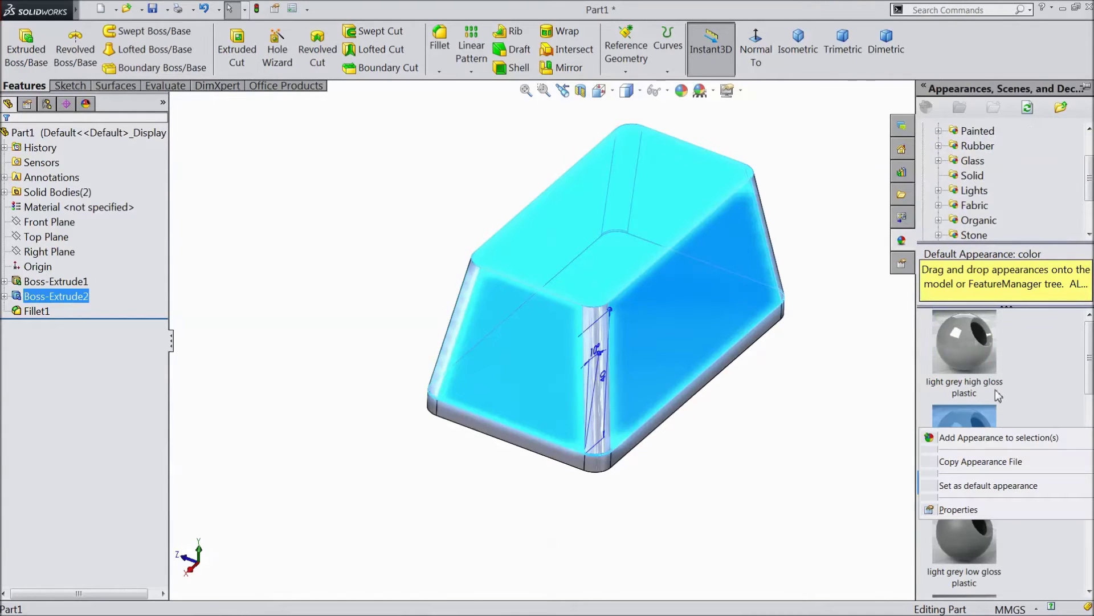
pyautogui.moveTo(1087, 359); pyautogui.dragTo(1085, 445)
pyautogui.doubleClick(964, 487)
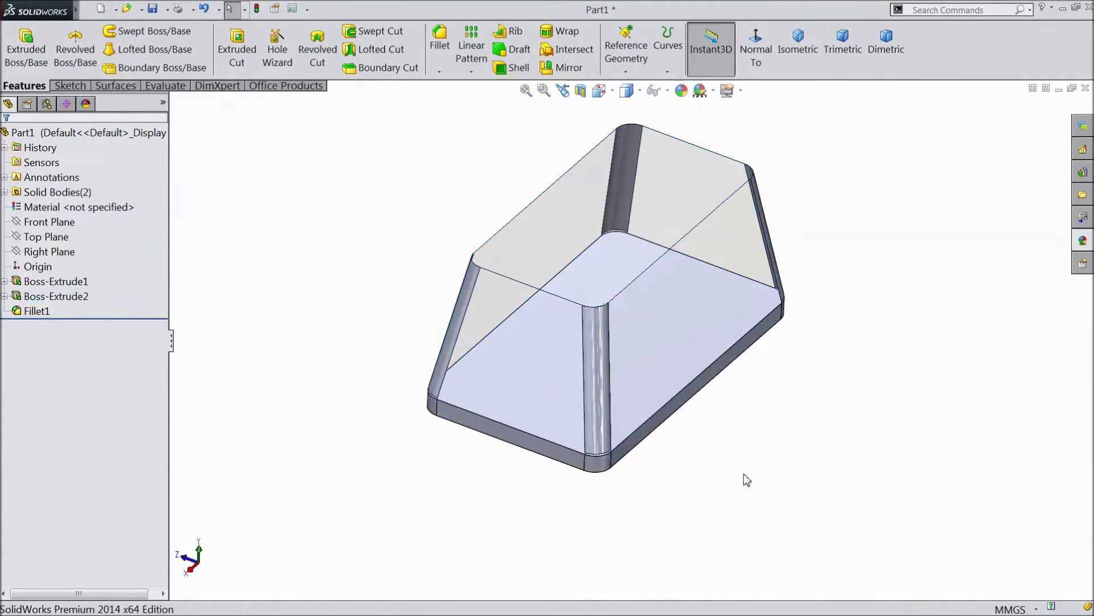
# Step: Fillet the tangent edge loop around the tapered block's top face with a constant 1 mm radius
pyautogui.click(30, 312)
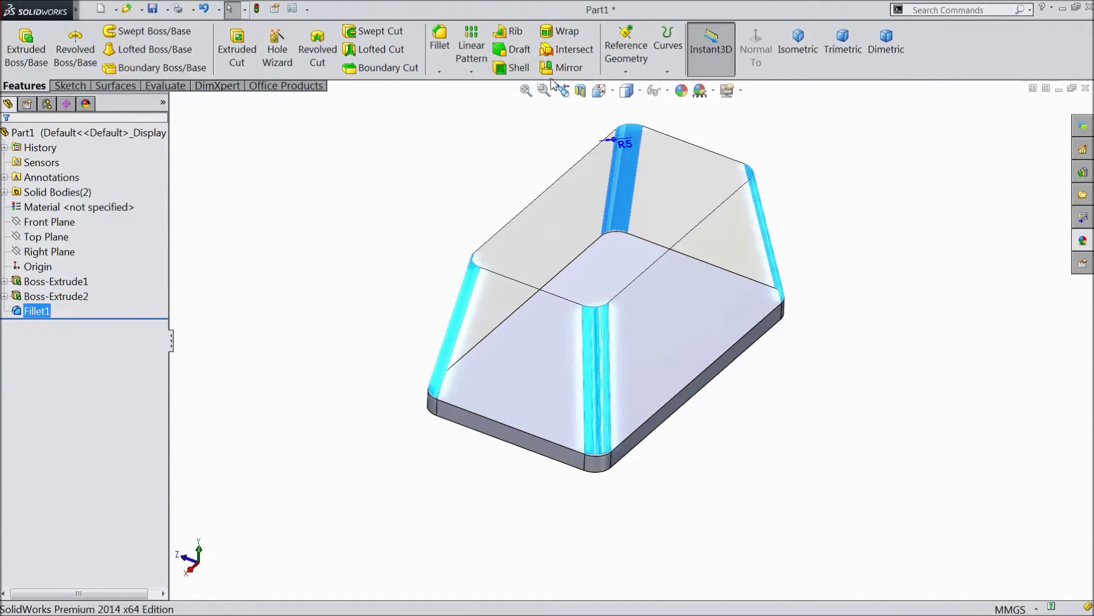
pyautogui.click(441, 50)
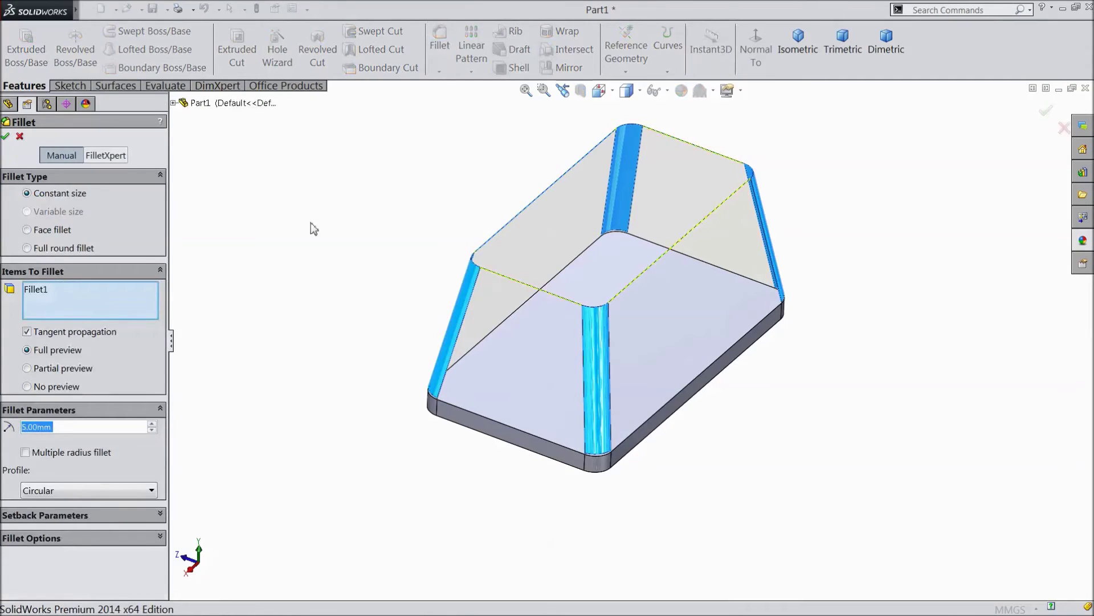
pyautogui.rightClick(47, 306)
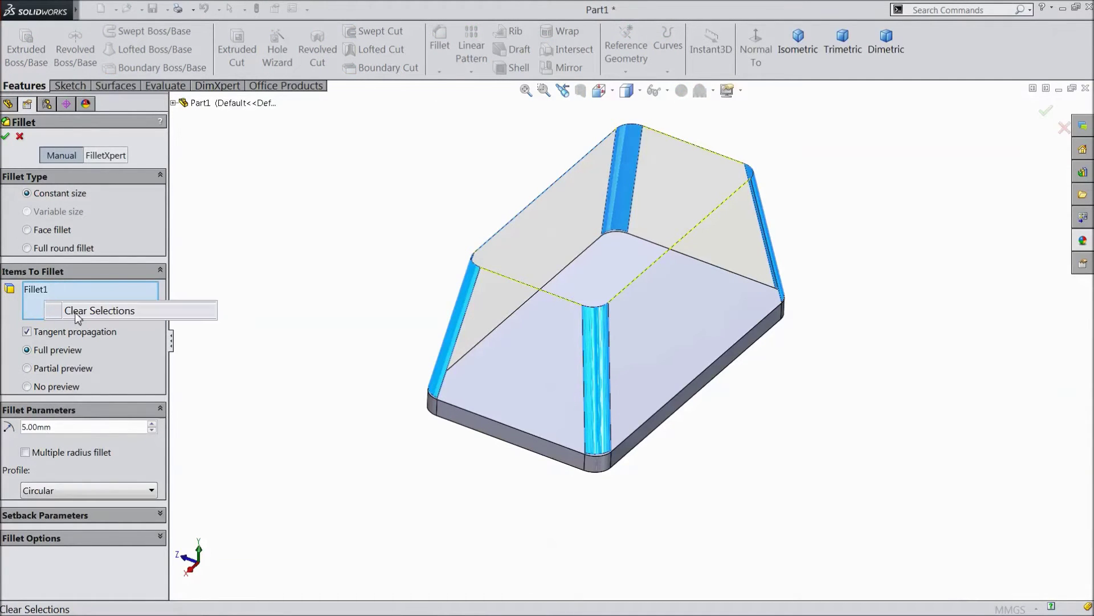
pyautogui.click(86, 311)
pyautogui.write('1')
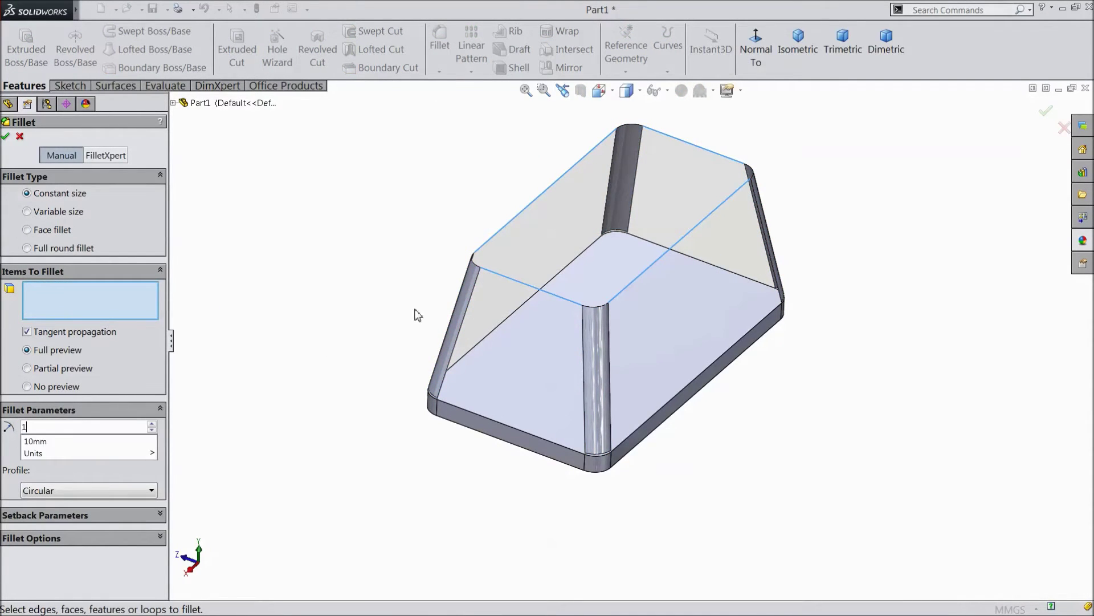
pyautogui.click(511, 285)
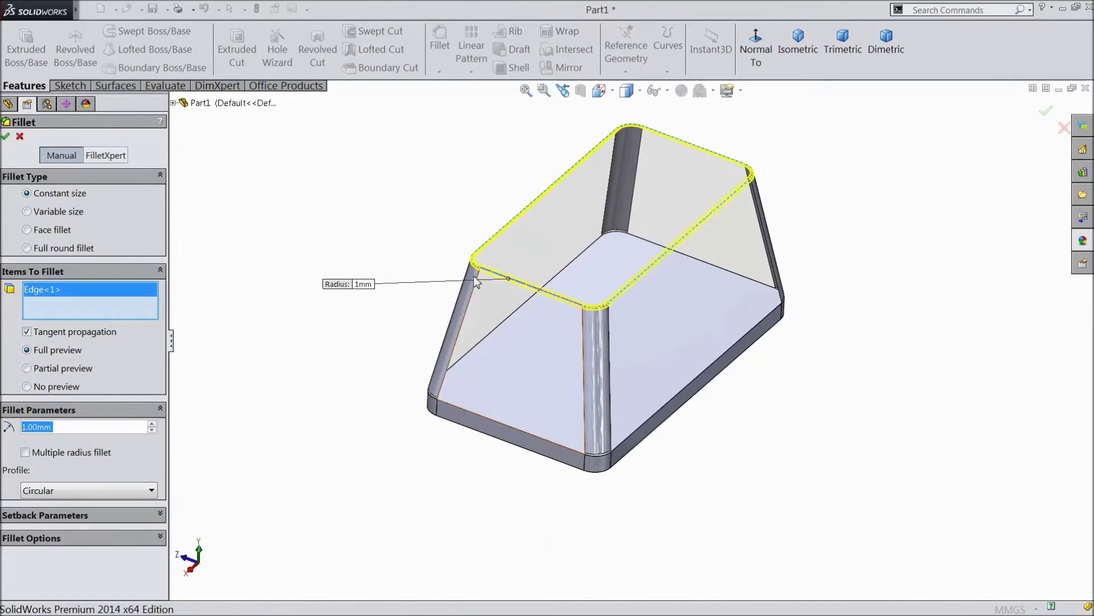
pyautogui.click(5, 137)
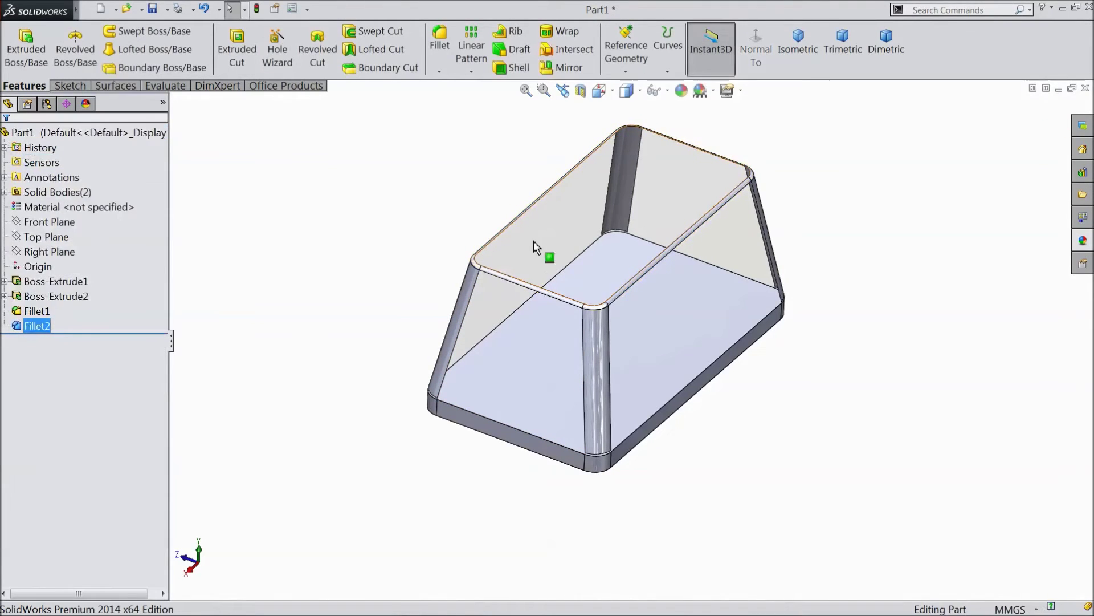
# Step: Apply the translucent plastic appearance to the tapered block's corner and top-edge fillets
pyautogui.keyDown('ctrl'); pyautogui.click(38, 313); pyautogui.keyUp('ctrl')
pyautogui.click(37, 313)
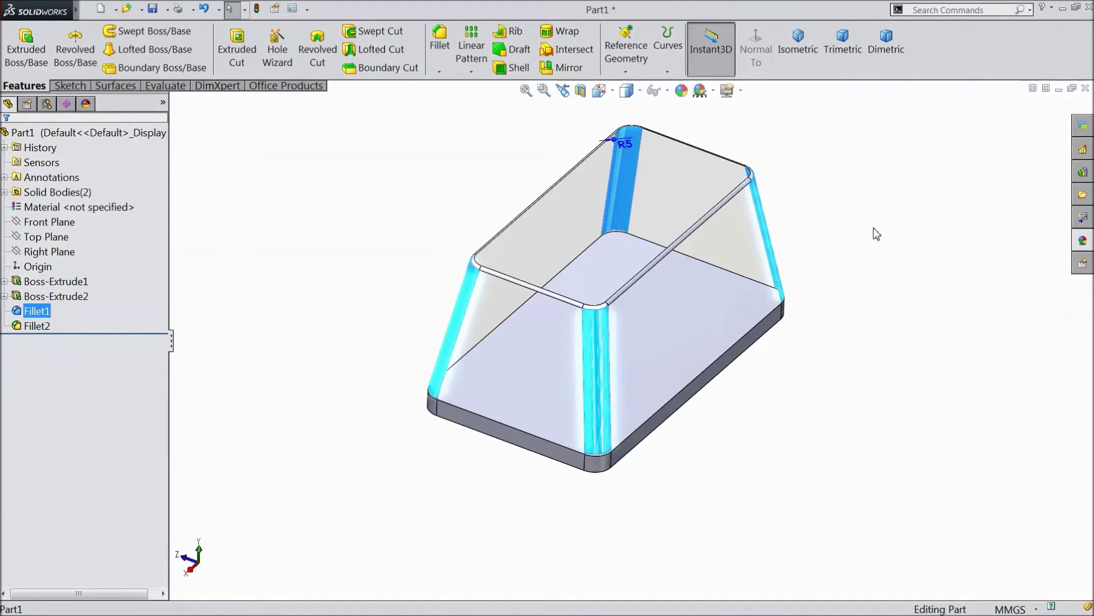
pyautogui.click(1081, 241)
pyautogui.moveTo(975, 498); pyautogui.dragTo(840, 473)
pyautogui.moveTo(822, 468)
pyautogui.mouseDown(button='middle')
pyautogui.moveTo(838, 347)
pyautogui.moveTo(757, 437)
pyautogui.moveTo(807, 482)
pyautogui.mouseUp(button='middle')
pyautogui.scroll(-3, 912, 325)
pyautogui.scroll(4, 860, 264)
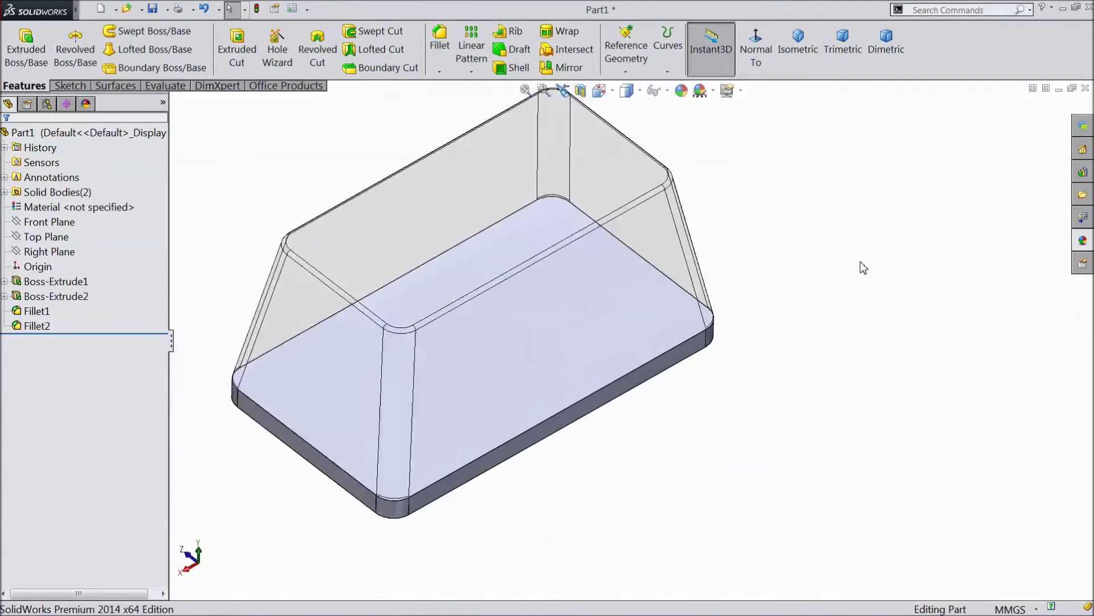
# Step: Shell the base plate to a 1.5 mm wall thickness, removing its top face
pyautogui.click(512, 68)
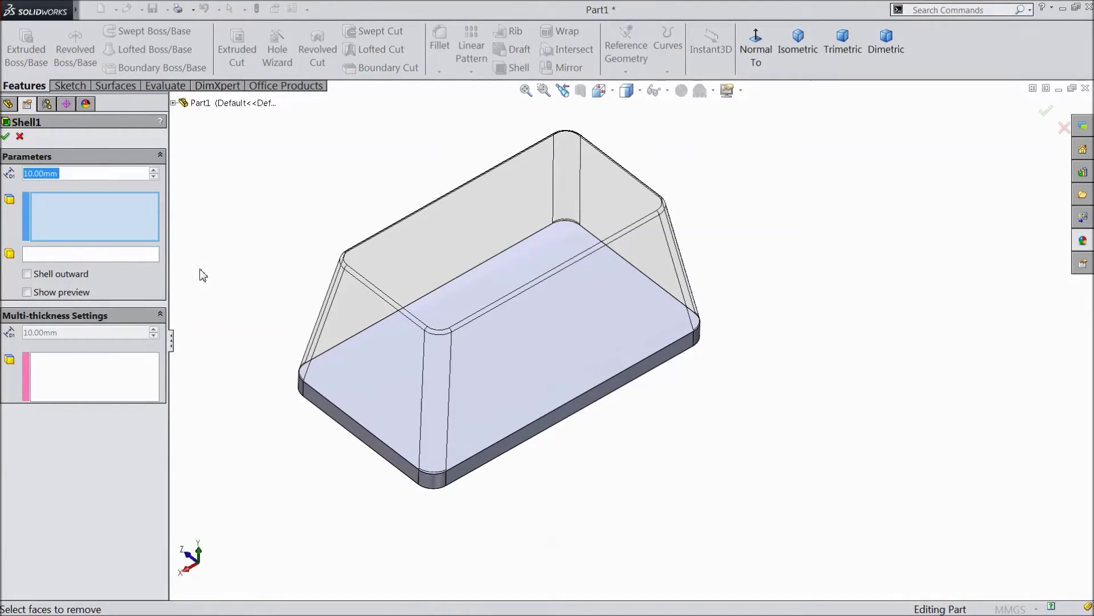
pyautogui.write('1.5')
pyautogui.click(536, 367)
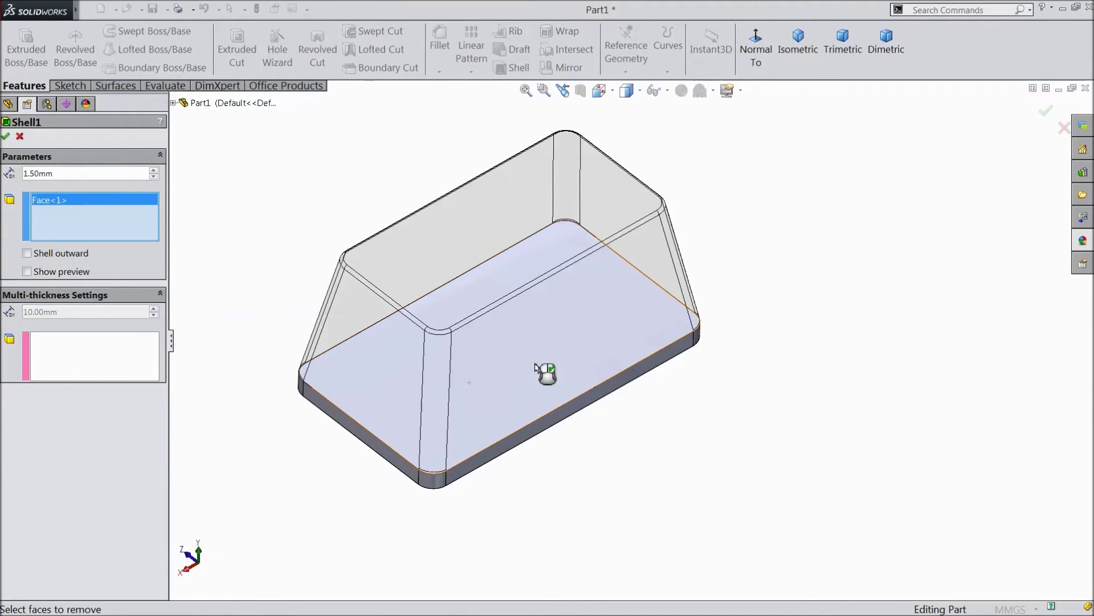
pyautogui.click(7, 136)
pyautogui.moveTo(422, 376); pyautogui.dragTo(368, 403, button='middle')
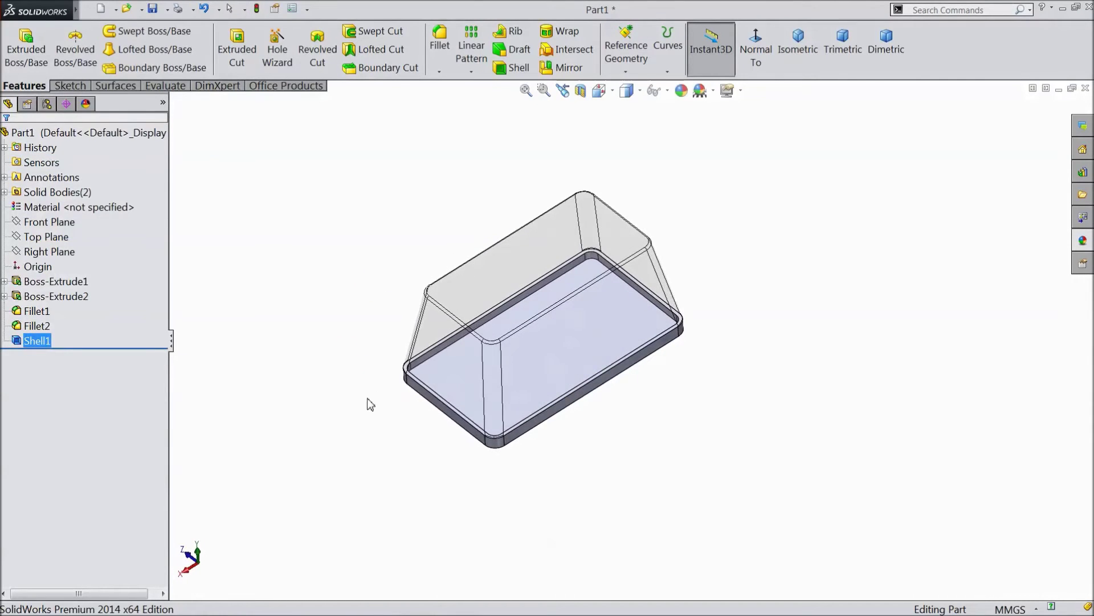
# Step: Apply the Yellow LED light appearance to the inner floor face of the shelled base plate
pyautogui.click(560, 388)
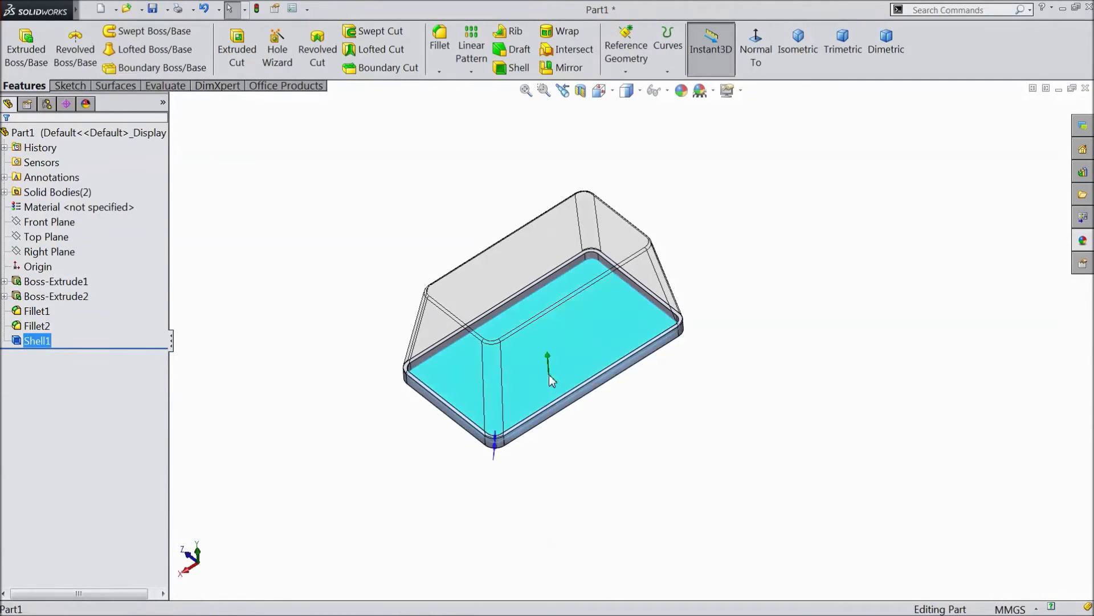
pyautogui.click(1083, 240)
pyautogui.scroll(-1, 972, 193)
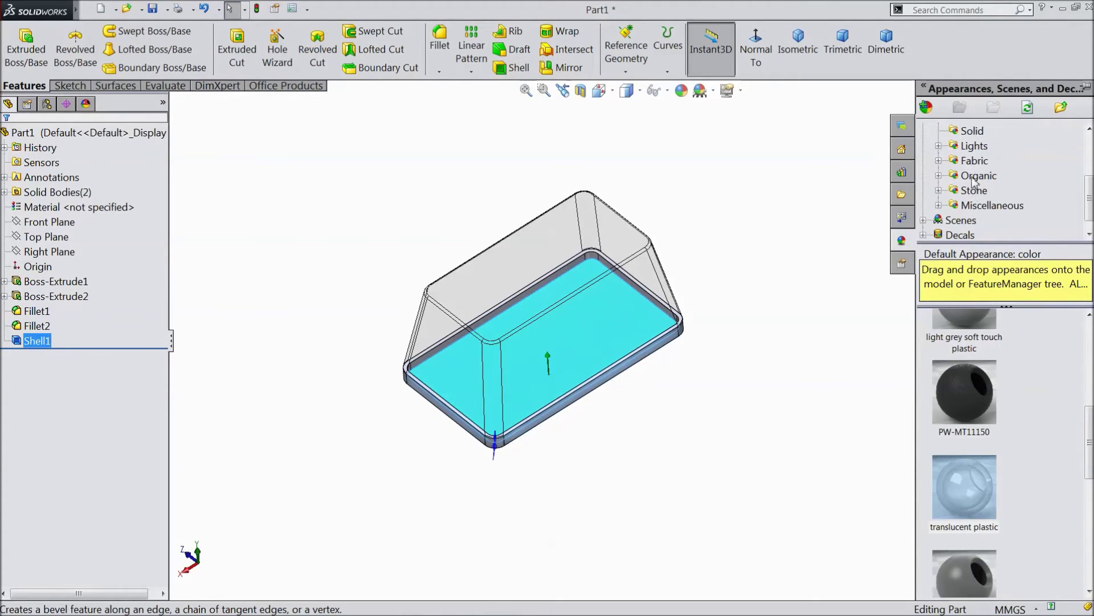
pyautogui.click(973, 148)
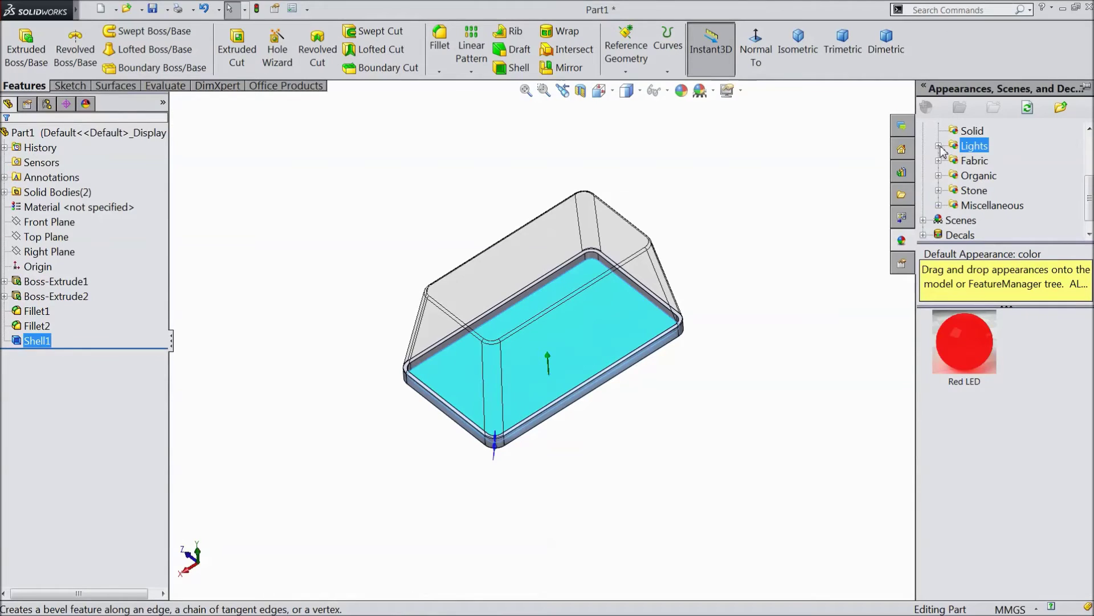
pyautogui.click(938, 146)
pyautogui.click(985, 161)
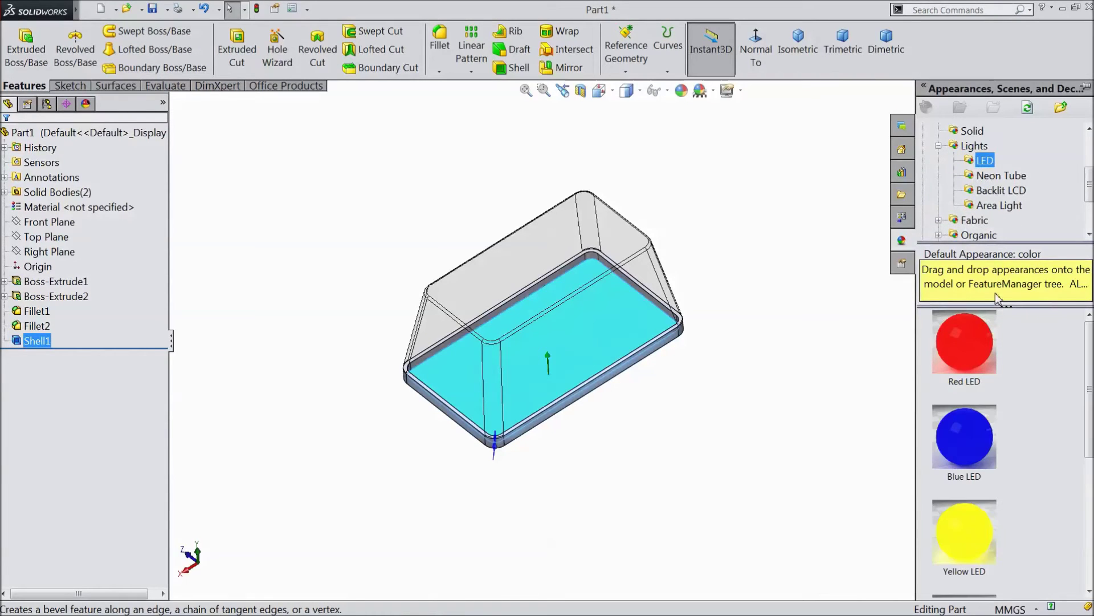
pyautogui.doubleClick(979, 571)
pyautogui.moveTo(793, 359)
pyautogui.mouseDown(button='middle')
pyautogui.moveTo(777, 357)
pyautogui.moveTo(798, 375)
pyautogui.moveTo(777, 333)
pyautogui.moveTo(768, 357)
pyautogui.moveTo(777, 361)
pyautogui.mouseUp(button='middle')
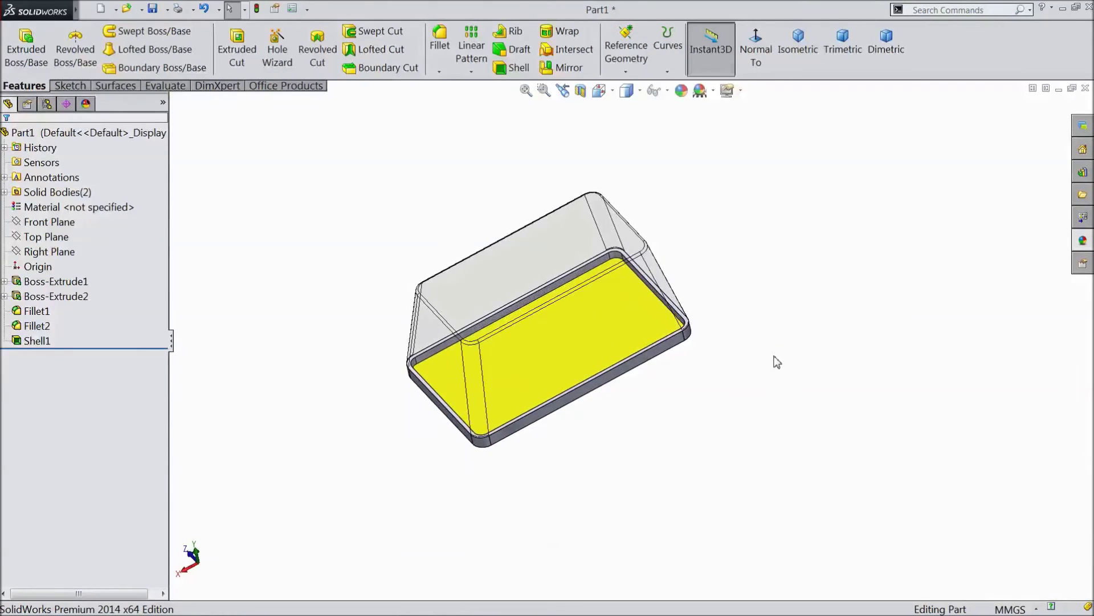
# Step: Hide the base plate body so the tapered block's underside is accessible
pyautogui.click(53, 282)
pyautogui.click(60, 267)
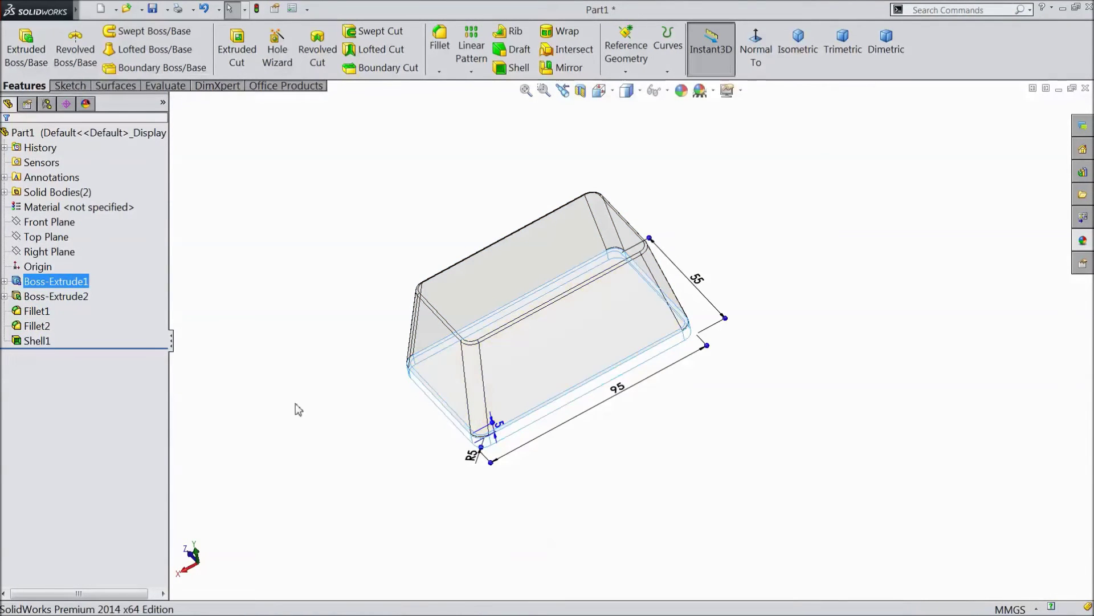
pyautogui.moveTo(299, 409); pyautogui.dragTo(351, 336, button='middle')
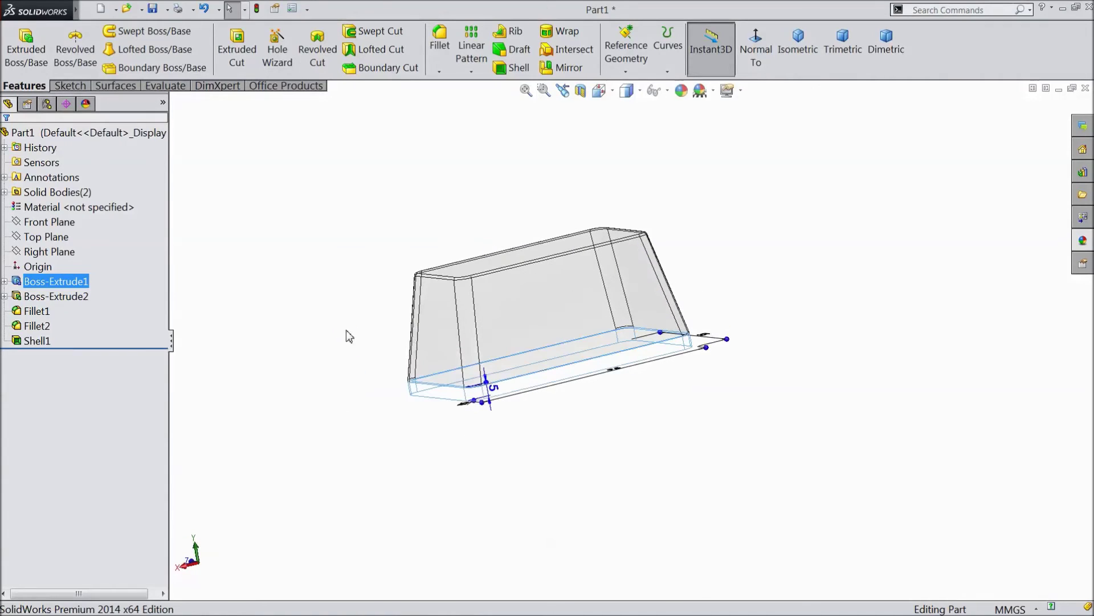
# Step: Shell the tapered block to a 1.5 mm wall thickness, removing its bottom face
pyautogui.click(515, 67)
pyautogui.moveTo(372, 453); pyautogui.dragTo(377, 355, button='middle')
pyautogui.click(501, 360)
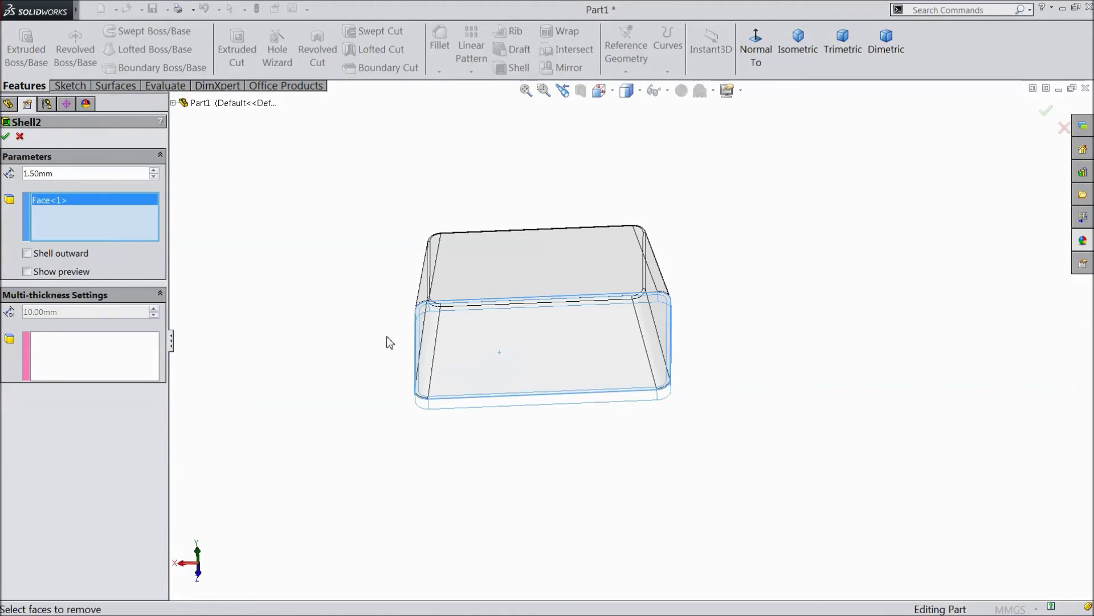
pyautogui.click(5, 136)
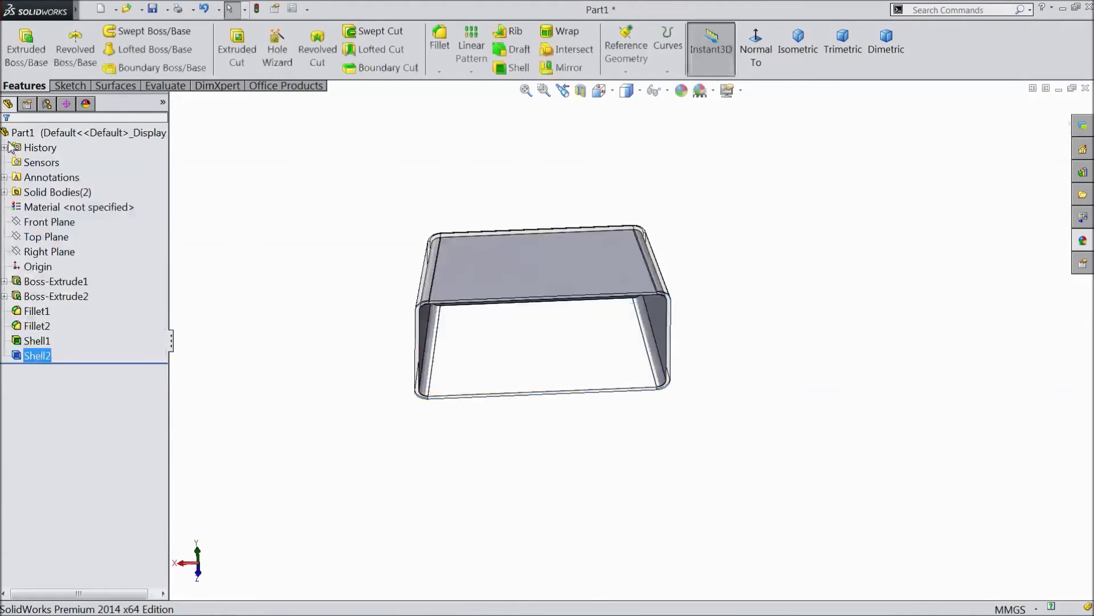
# Step: Apply the translucent plastic appearance to the shell feature of the tapered block
pyautogui.click(1082, 242)
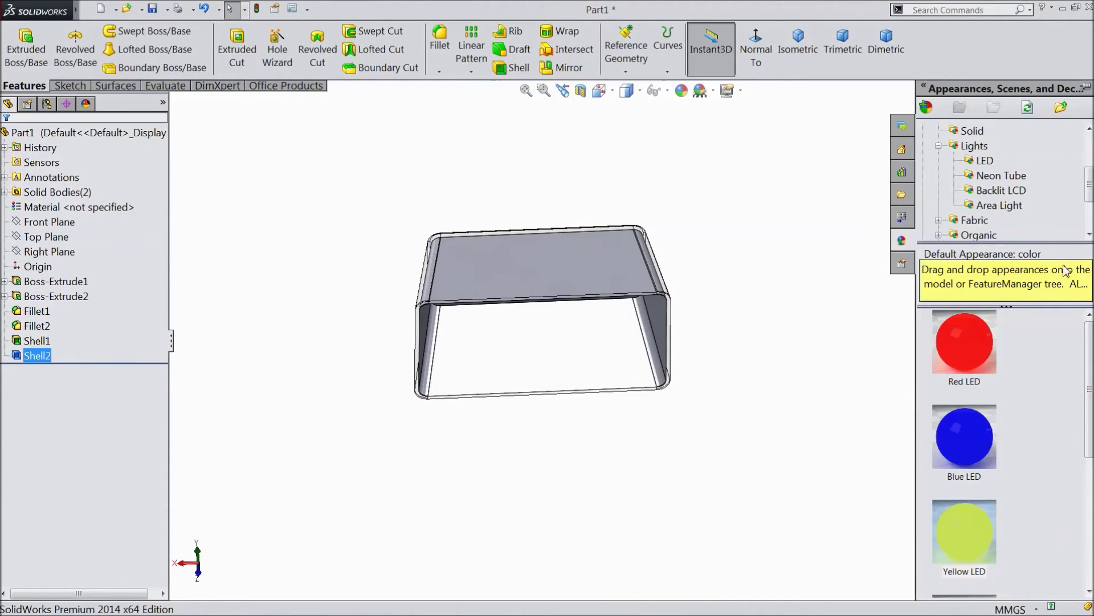
pyautogui.scroll(2, 977, 170)
pyautogui.click(974, 147)
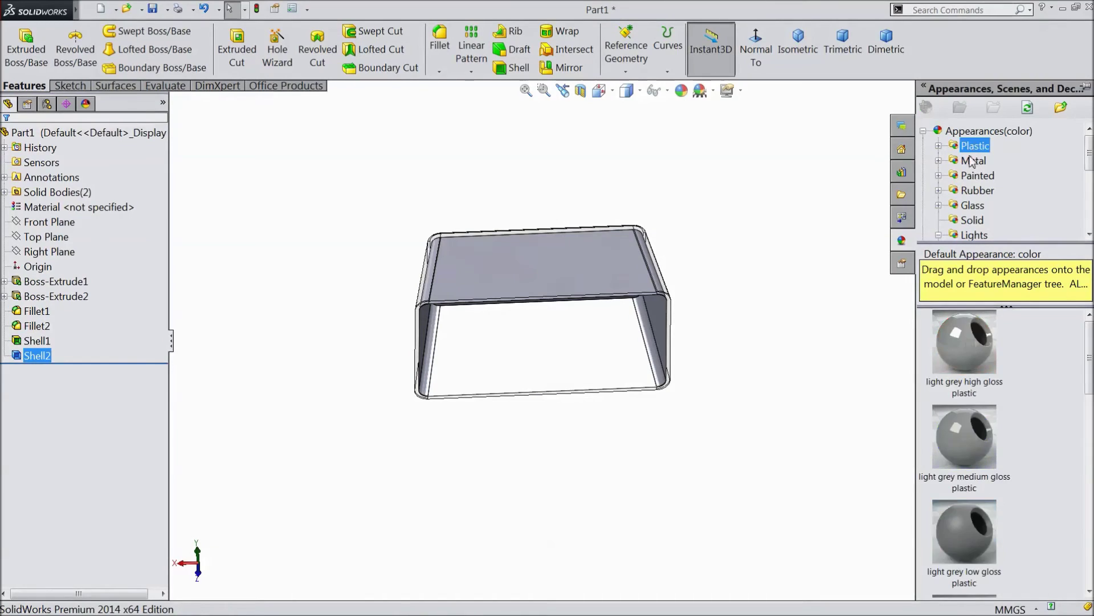
pyautogui.scroll(-3, 981, 502)
pyautogui.doubleClick(963, 557)
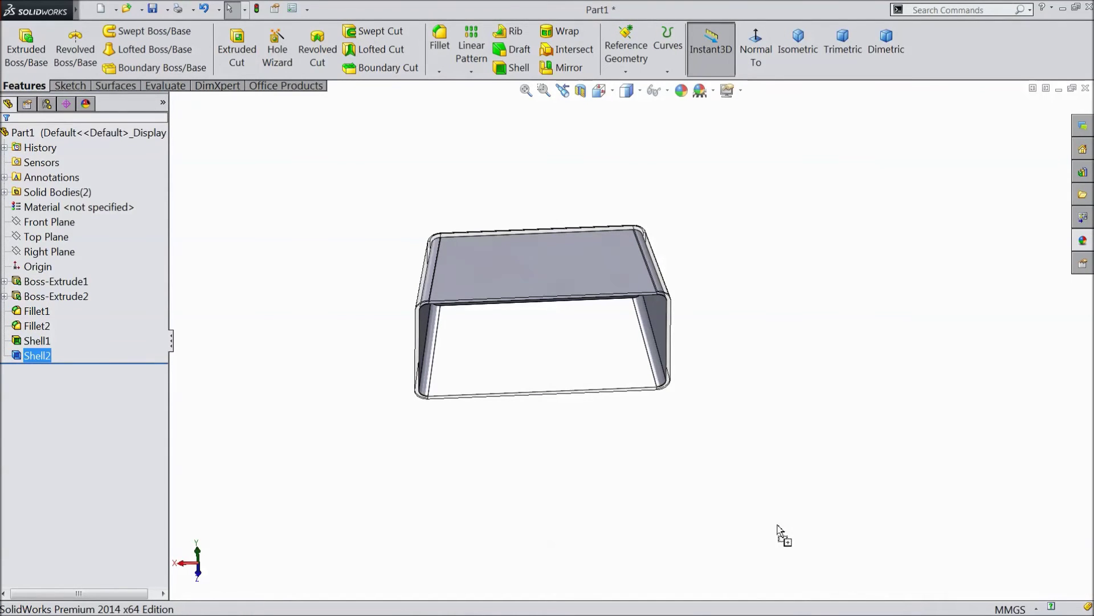
pyautogui.moveTo(813, 413); pyautogui.dragTo(802, 436, button='middle')
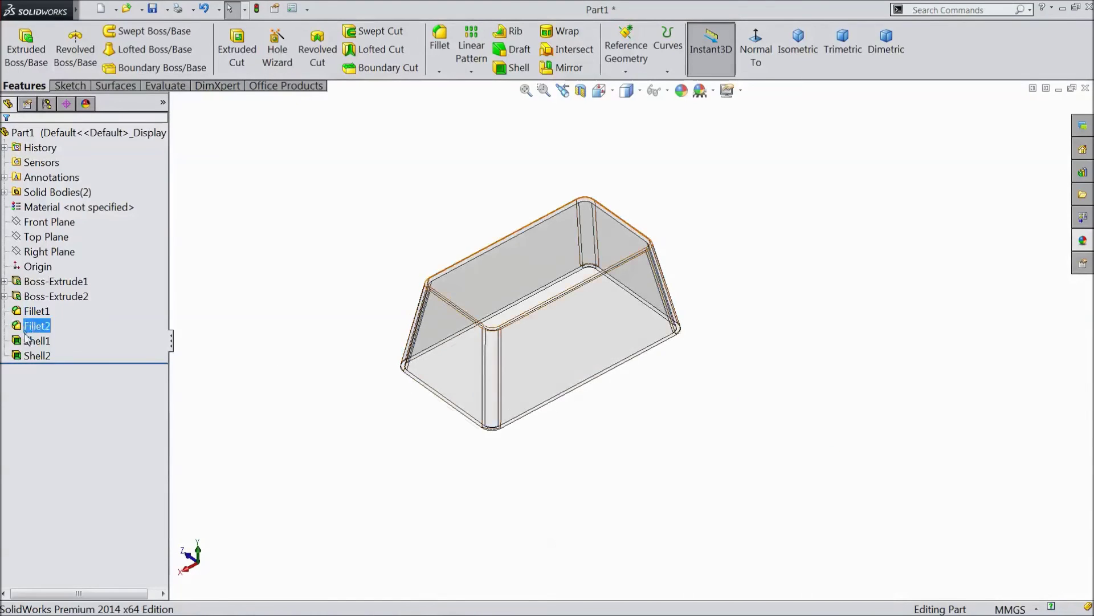
# Step: Show the hidden base plate body again beneath the translucent cover
pyautogui.click(51, 299)
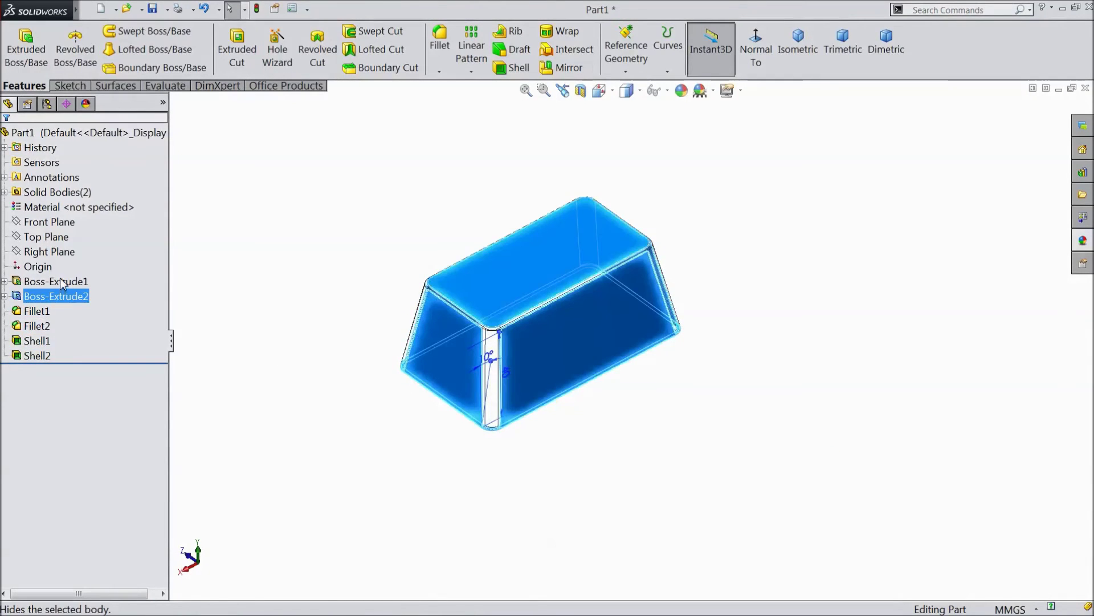
pyautogui.click(59, 283)
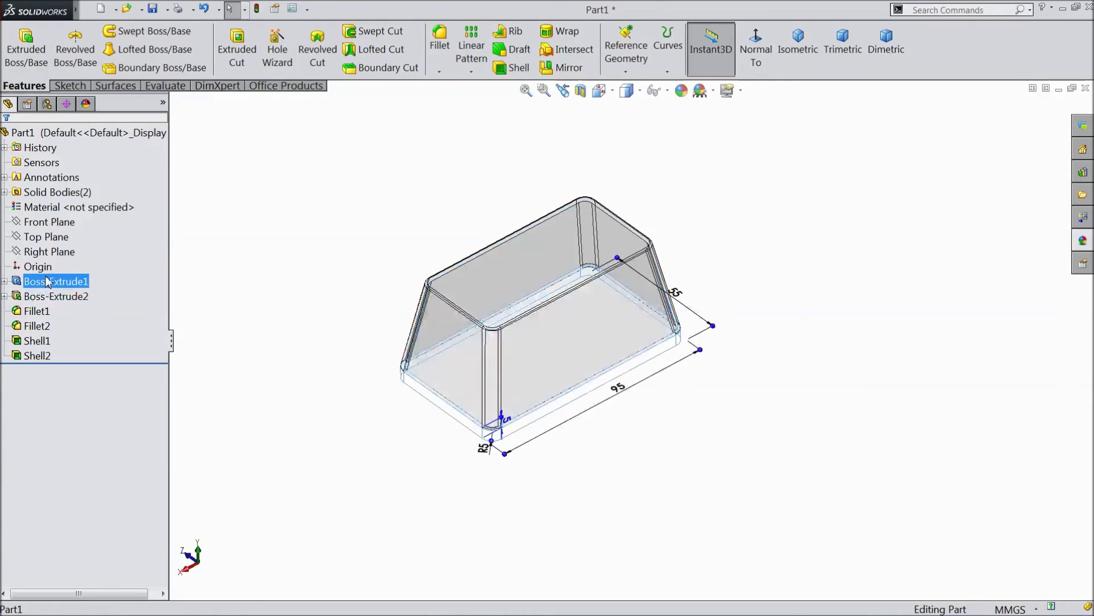
pyautogui.click(305, 345)
pyautogui.moveTo(305, 346); pyautogui.dragTo(288, 516, button='middle')
pyautogui.moveTo(351, 446); pyautogui.dragTo(342, 462, button='middle')
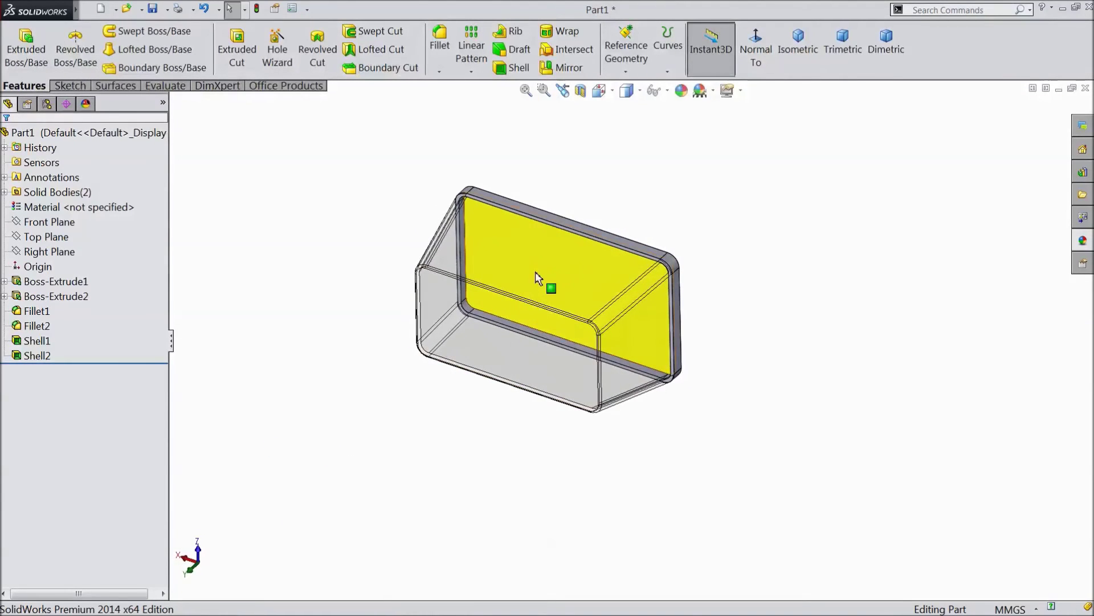
pyautogui.scroll(-3, 594, 285)
pyautogui.scroll(-2, 593, 274)
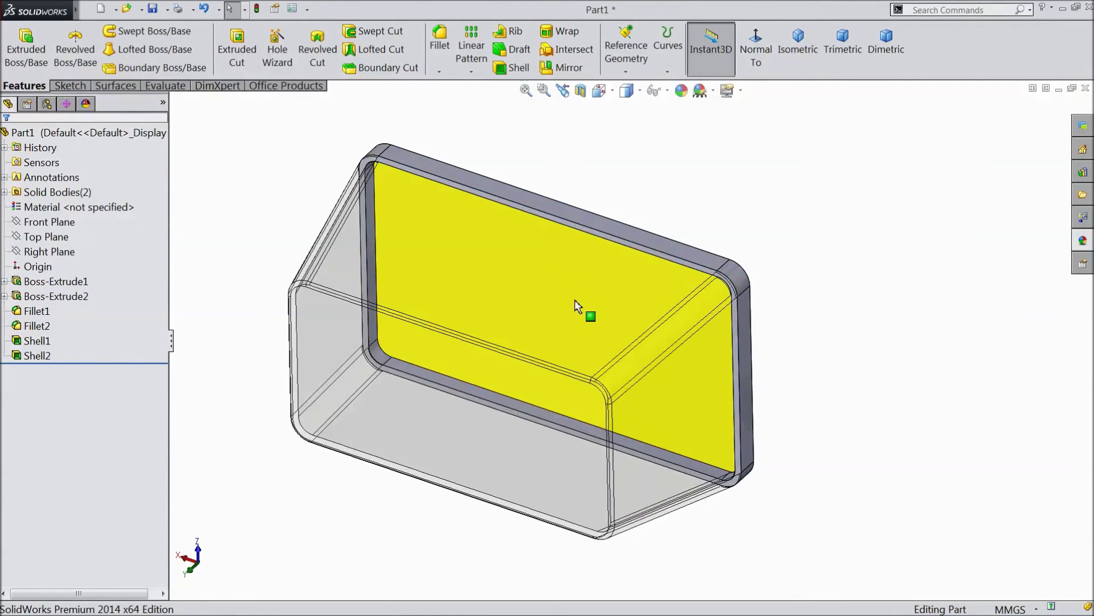
pyautogui.scroll(-2, 531, 341)
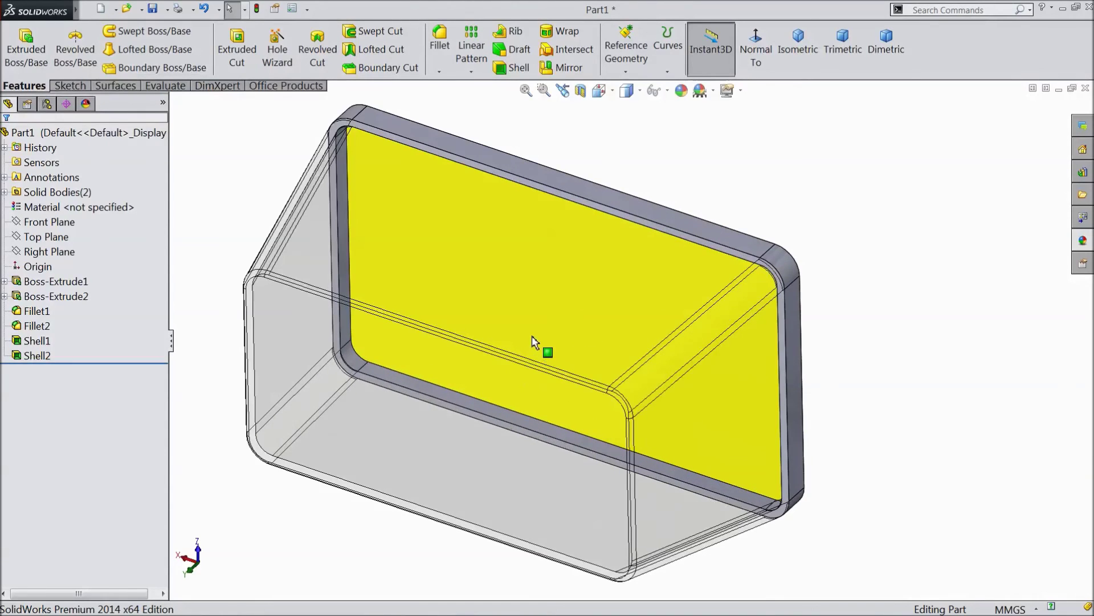